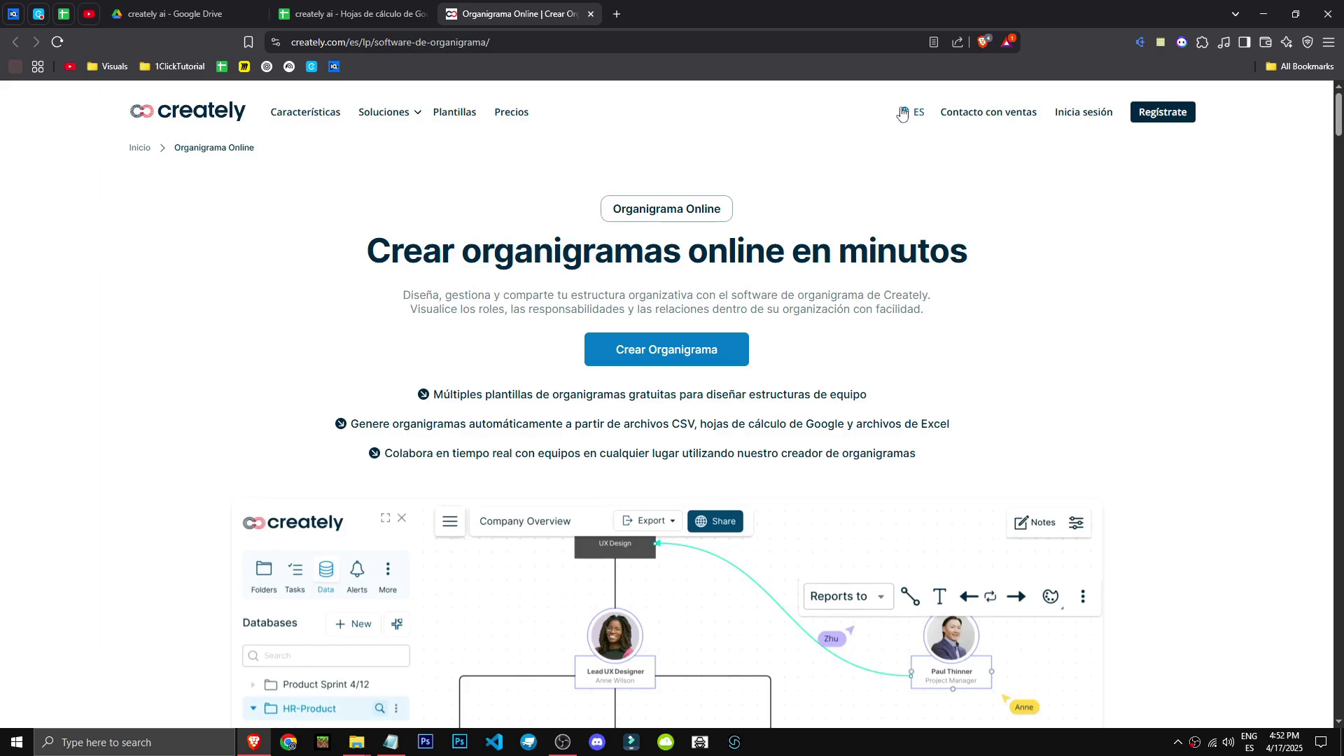
Switch the Creately website's language from Spanish to English
{"action": "mouse_move", "coordinate": [901, 120]}
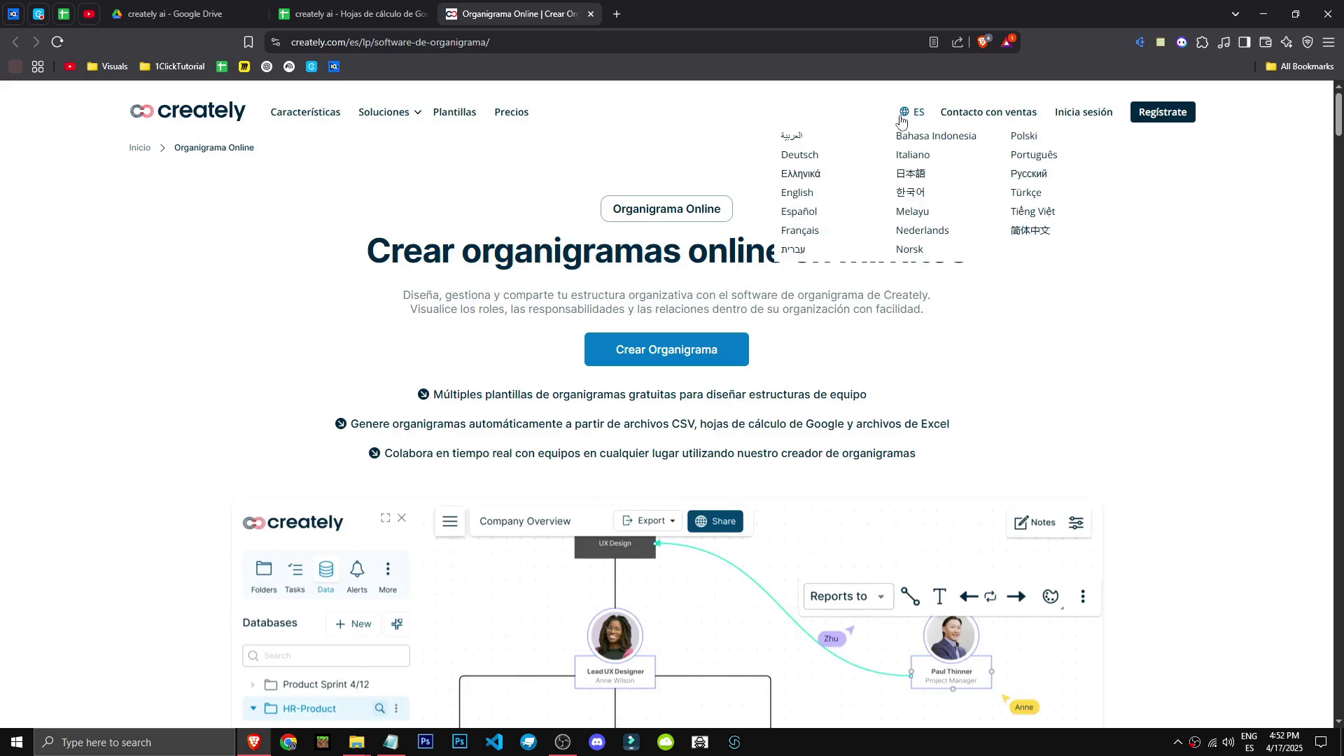
{"action": "left_click", "coordinate": [826, 199]}
{"action": "left_click_drag", "start_coordinate": [422, 295], "coordinate": [966, 302]}
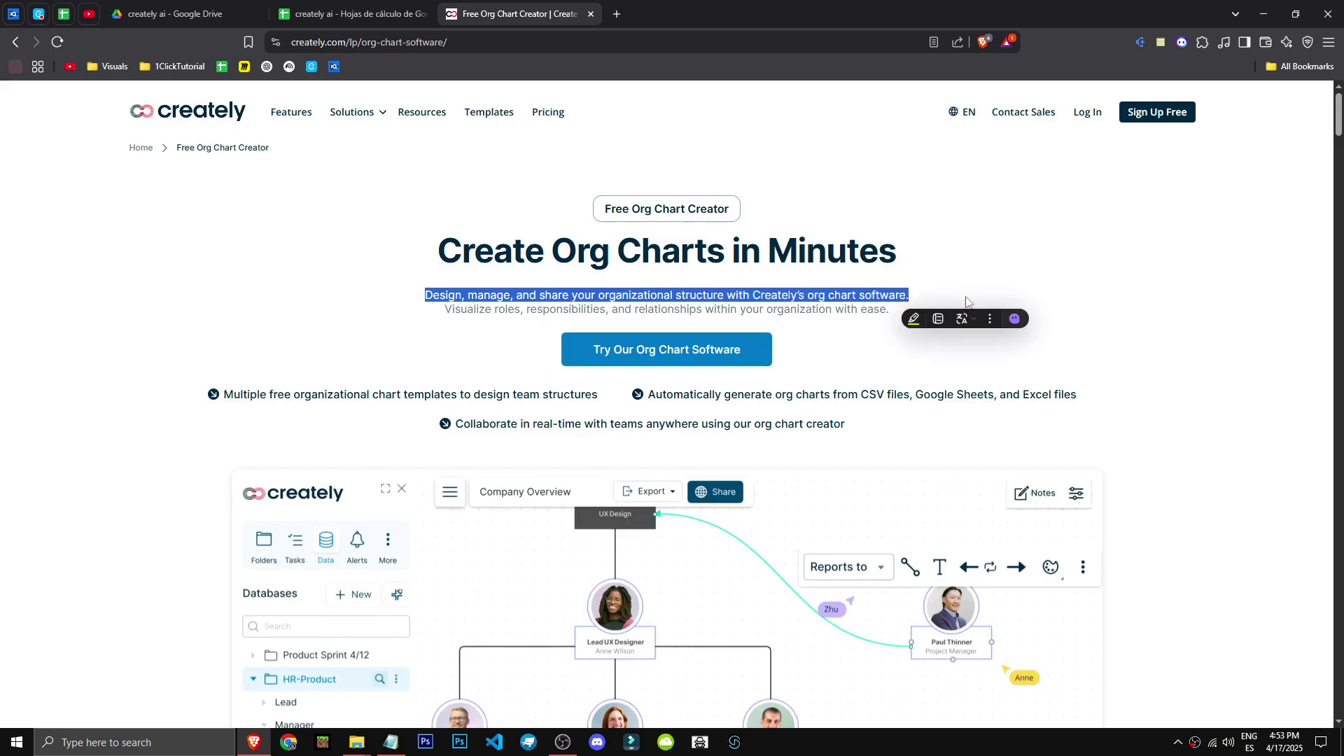
{"action": "left_click", "coordinate": [210, 426]}
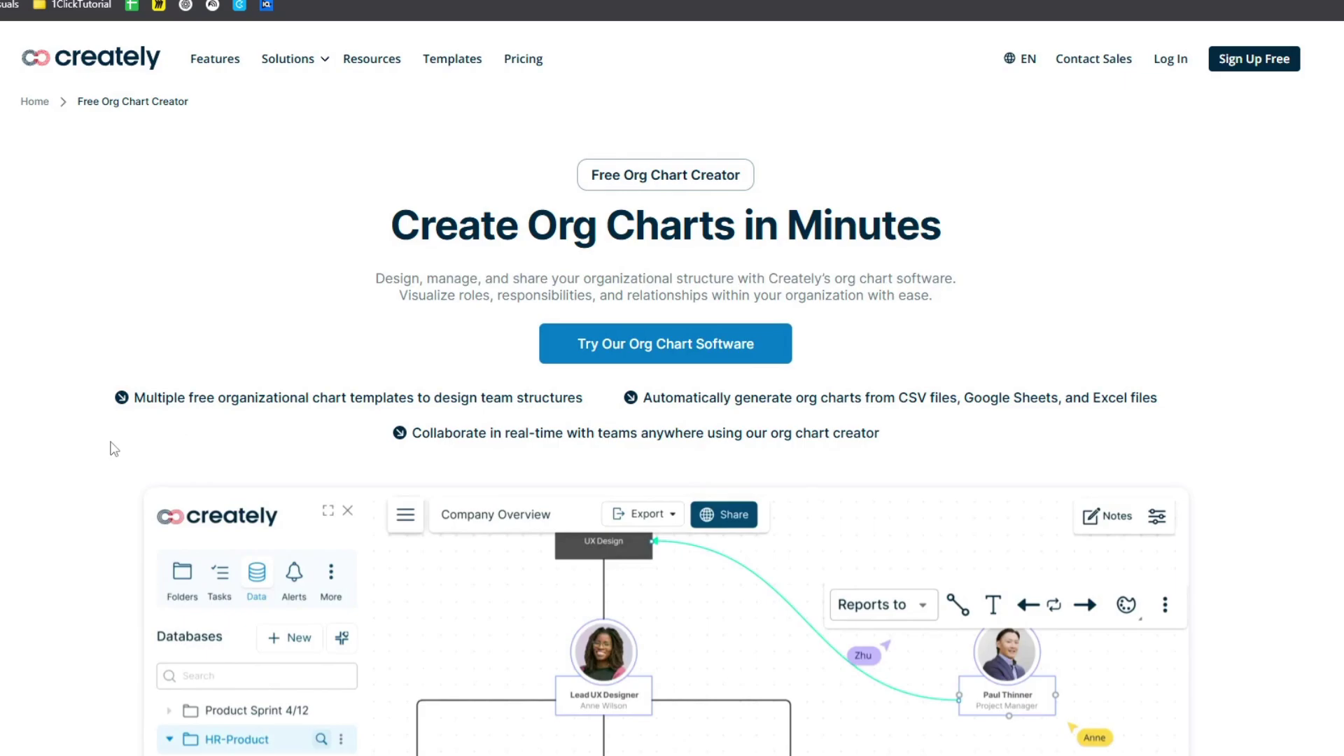
Read through the org chart software page, from the feature sections to the components of an org chart
{"action": "scroll", "coordinate": [202, 435], "scroll_direction": "down", "scroll_amount": 4}
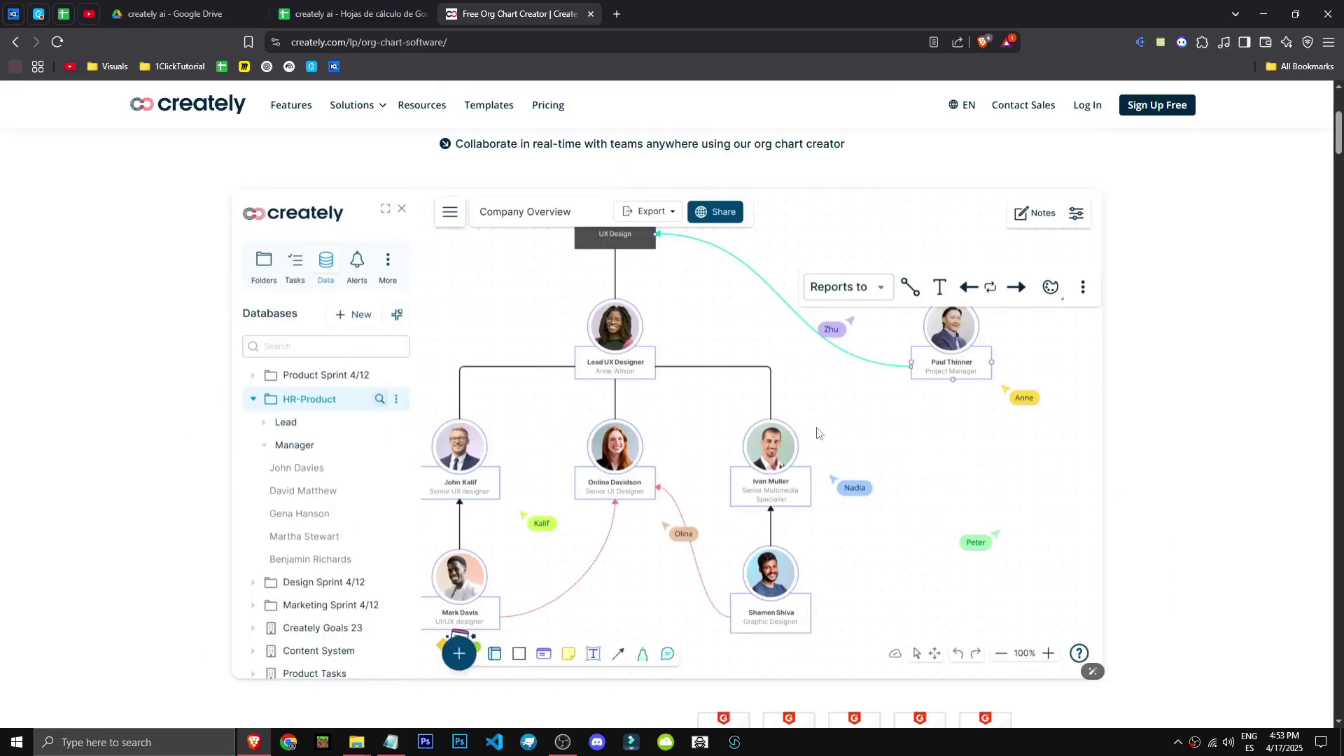
{"action": "scroll", "coordinate": [817, 433], "scroll_direction": "down", "scroll_amount": 6}
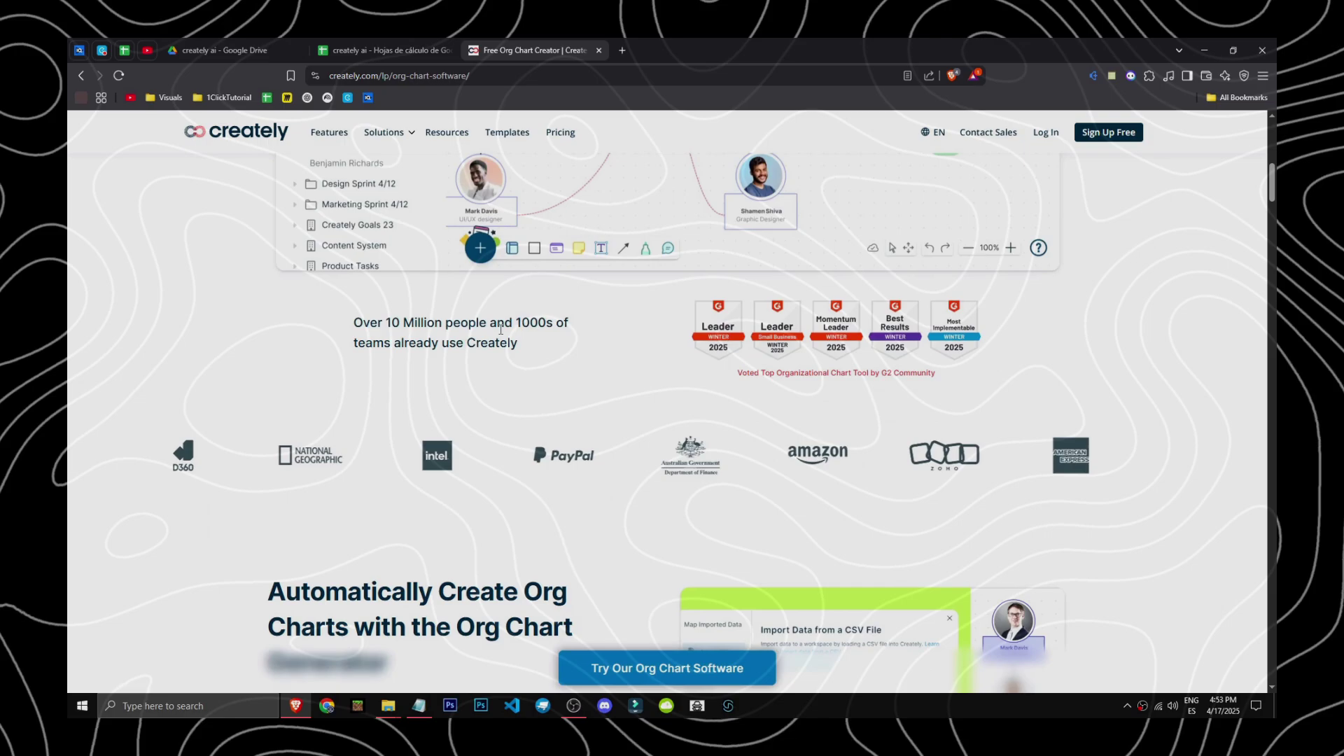
{"action": "scroll", "coordinate": [501, 329], "scroll_direction": "down", "scroll_amount": 5}
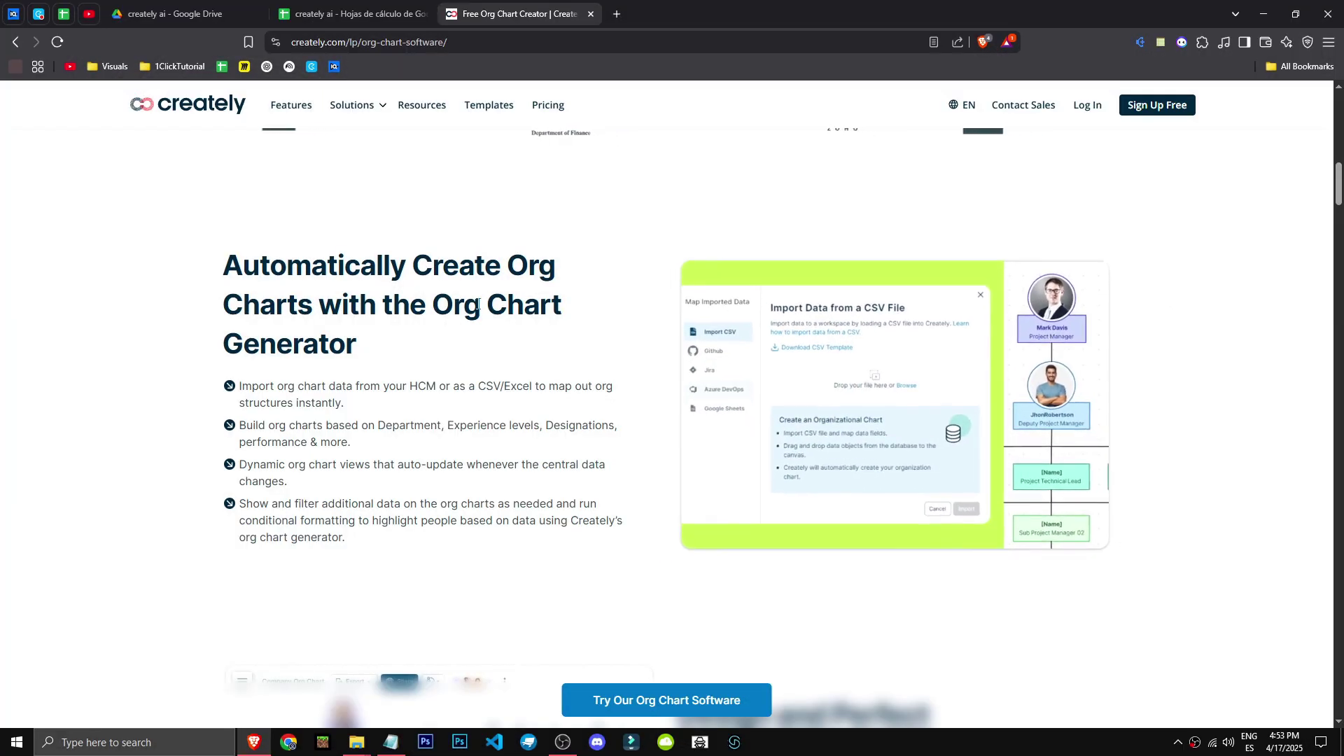
{"action": "scroll", "coordinate": [476, 304], "scroll_direction": "down", "scroll_amount": 6}
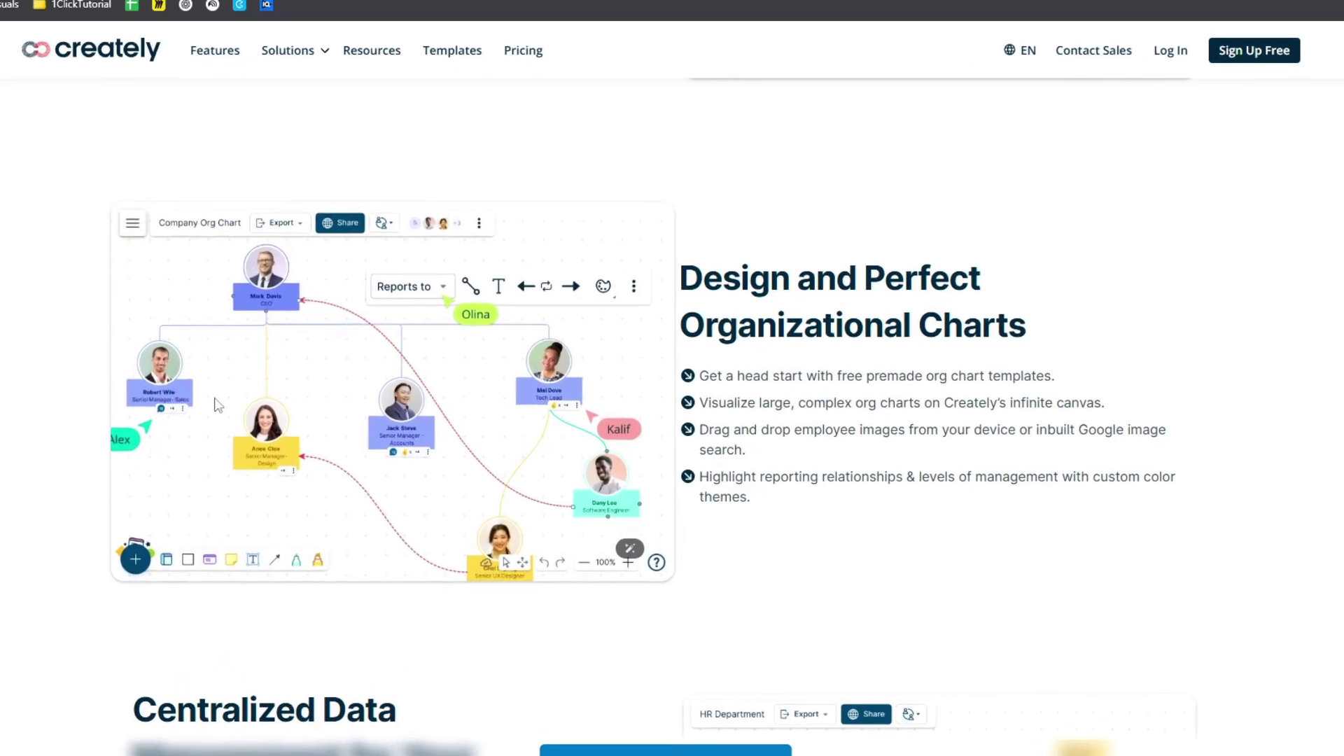
{"action": "scroll", "coordinate": [388, 471], "scroll_direction": "down", "scroll_amount": 15}
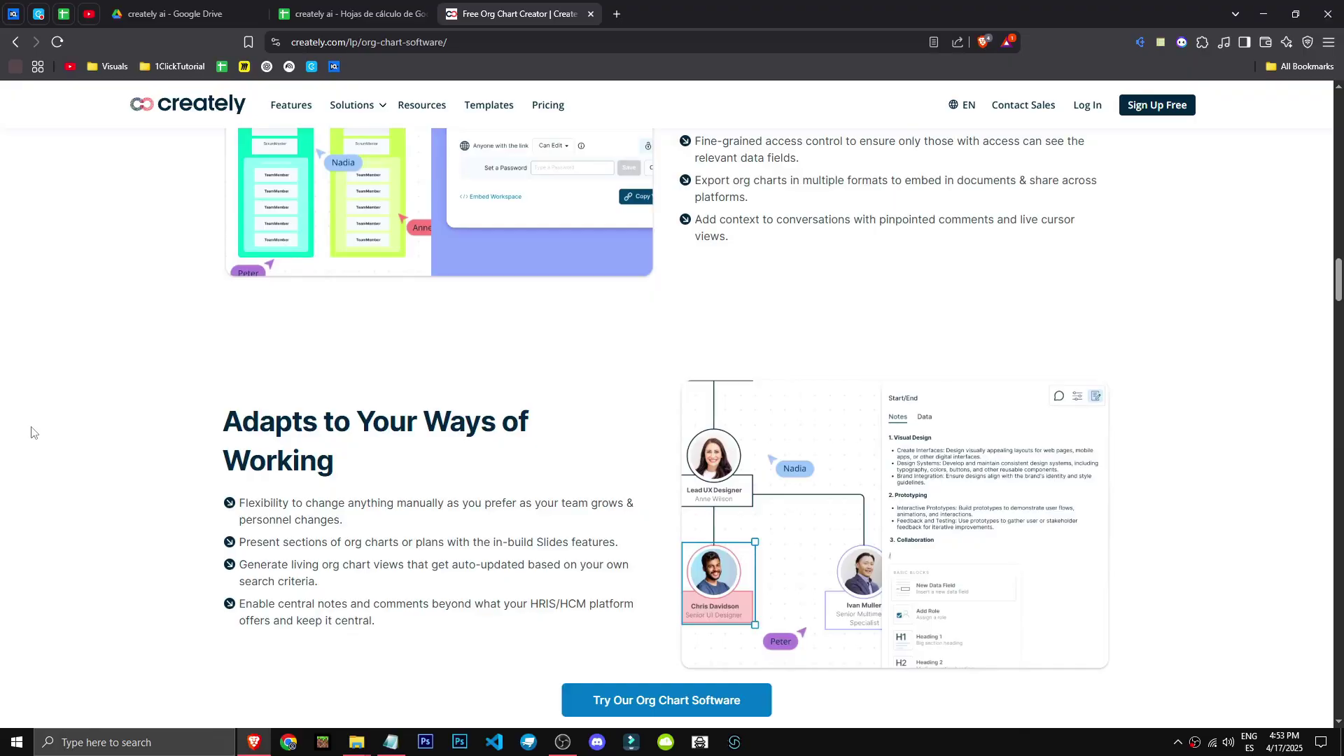
{"action": "scroll", "coordinate": [38, 410], "scroll_direction": "down", "scroll_amount": 12}
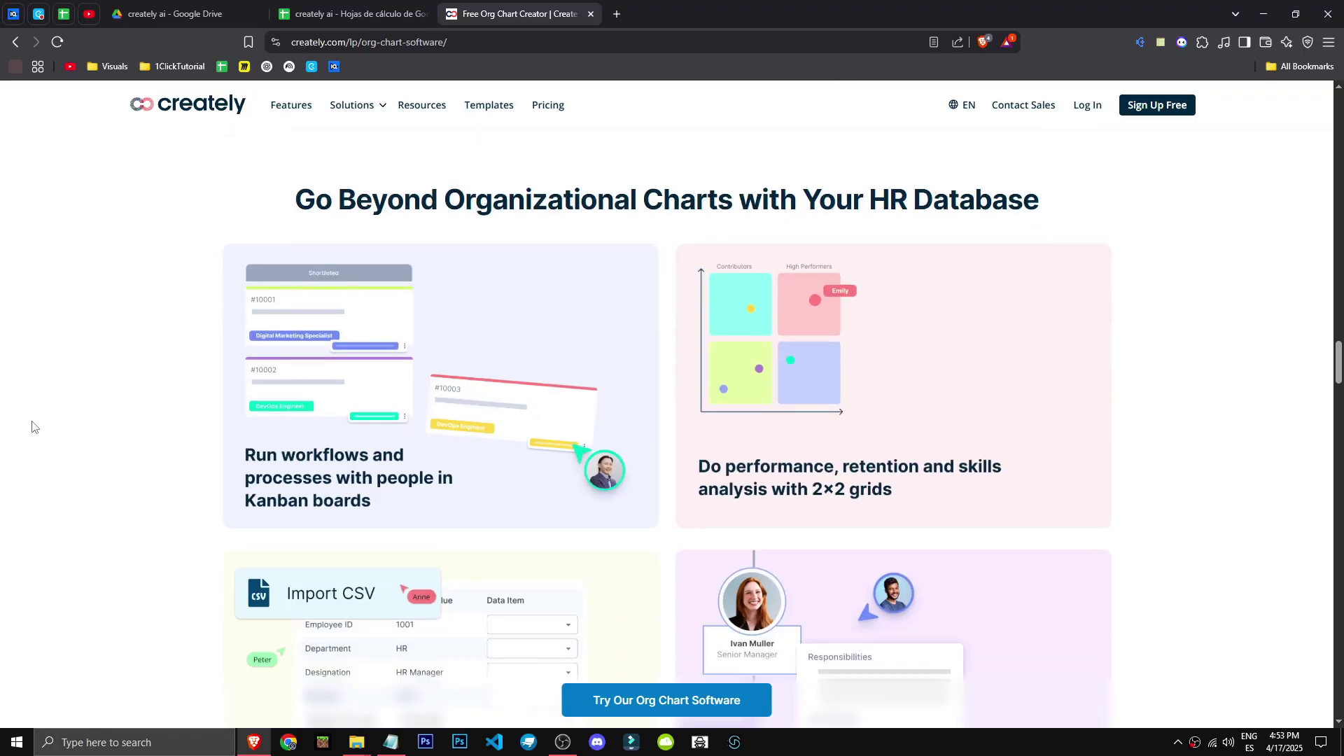
{"action": "scroll", "coordinate": [275, 186], "scroll_direction": "down", "scroll_amount": 2}
{"action": "scroll", "coordinate": [329, 214], "scroll_direction": "up", "scroll_amount": 2}
{"action": "scroll", "coordinate": [868, 420], "scroll_direction": "down", "scroll_amount": 2}
{"action": "scroll", "coordinate": [866, 424], "scroll_direction": "down", "scroll_amount": 10}
{"action": "scroll", "coordinate": [757, 430], "scroll_direction": "up", "scroll_amount": 6}
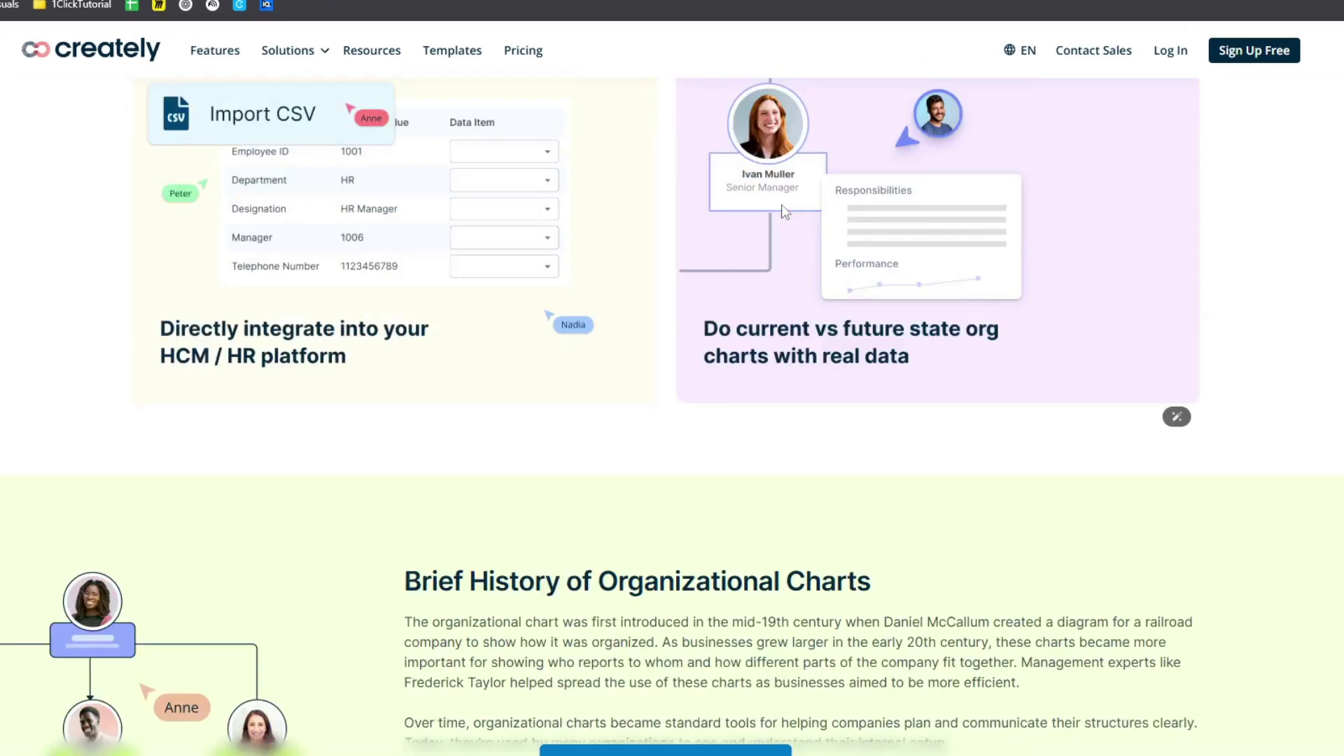
{"action": "scroll", "coordinate": [766, 239], "scroll_direction": "down", "scroll_amount": 6}
{"action": "scroll", "coordinate": [785, 212], "scroll_direction": "down", "scroll_amount": 2}
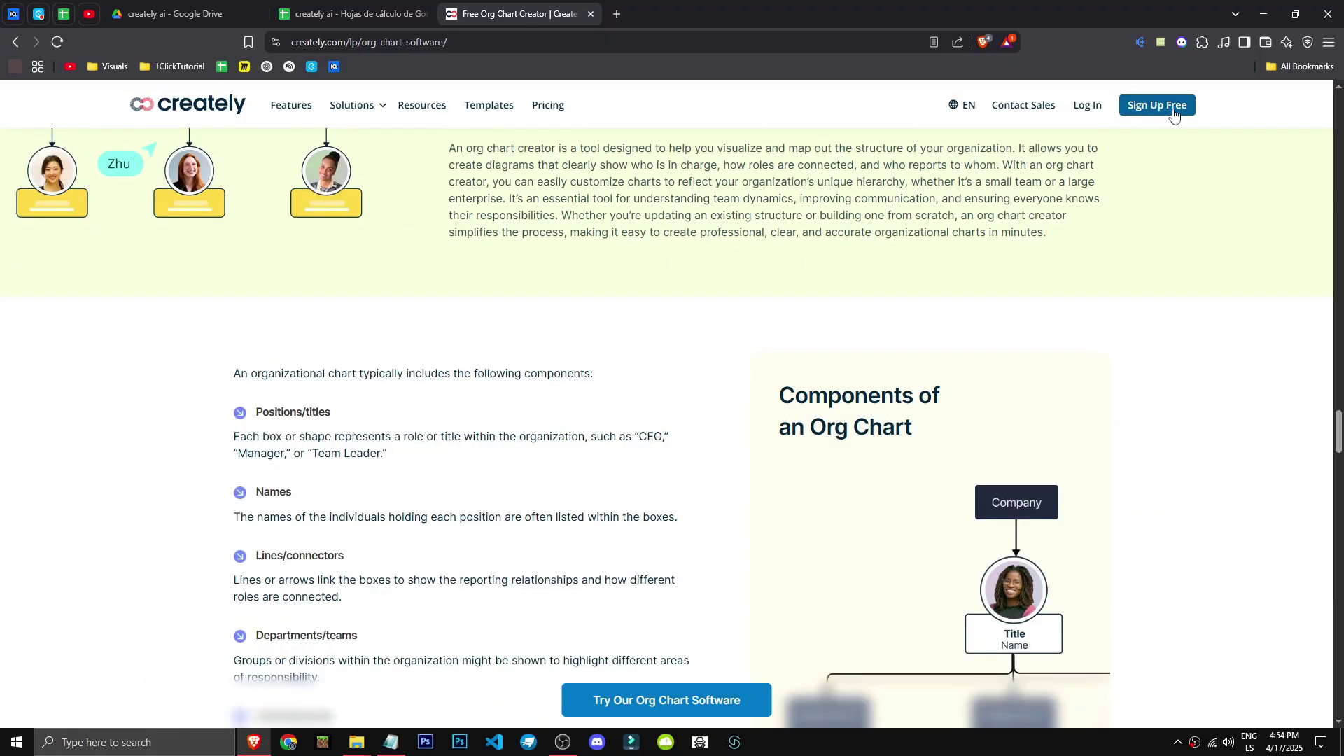
Start signing up for a free account
{"action": "left_click", "coordinate": [1173, 111]}
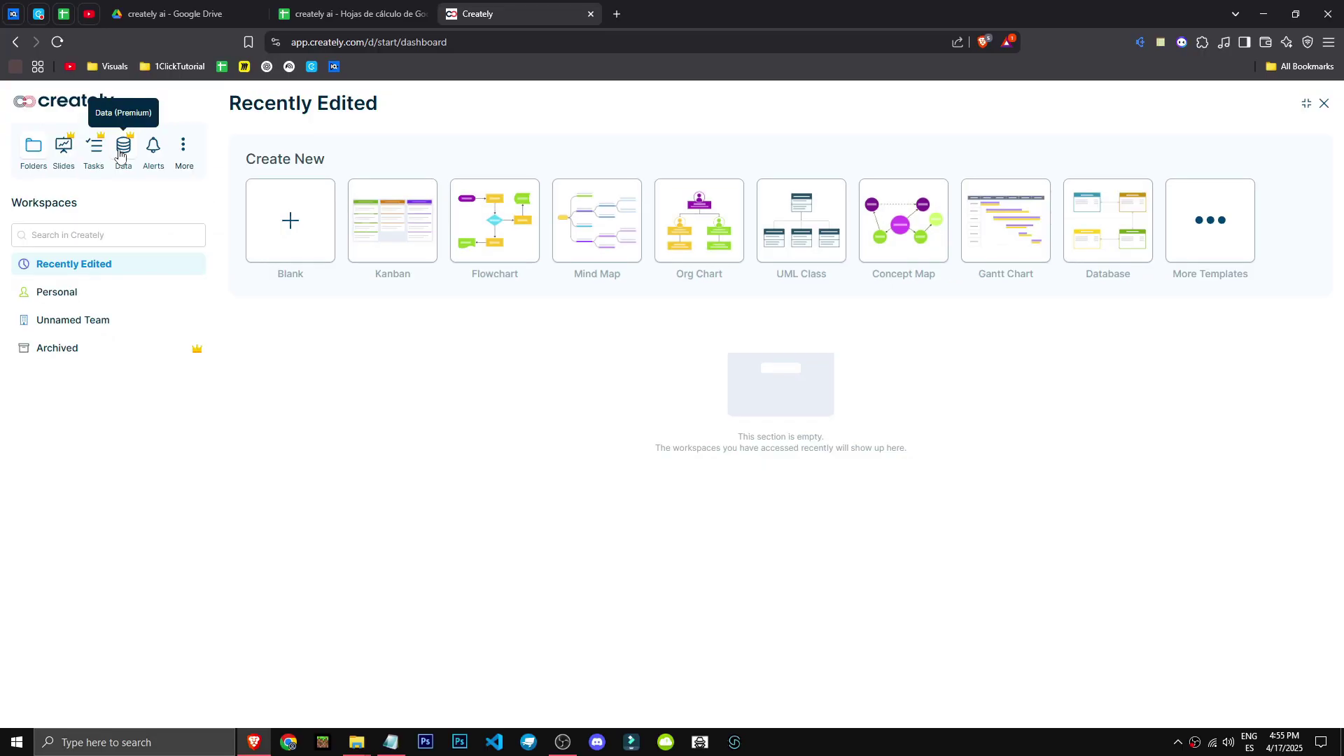
Check the Personal workspaces folder and create a blank workspace from the Recently Edited page
{"action": "left_click", "coordinate": [137, 294]}
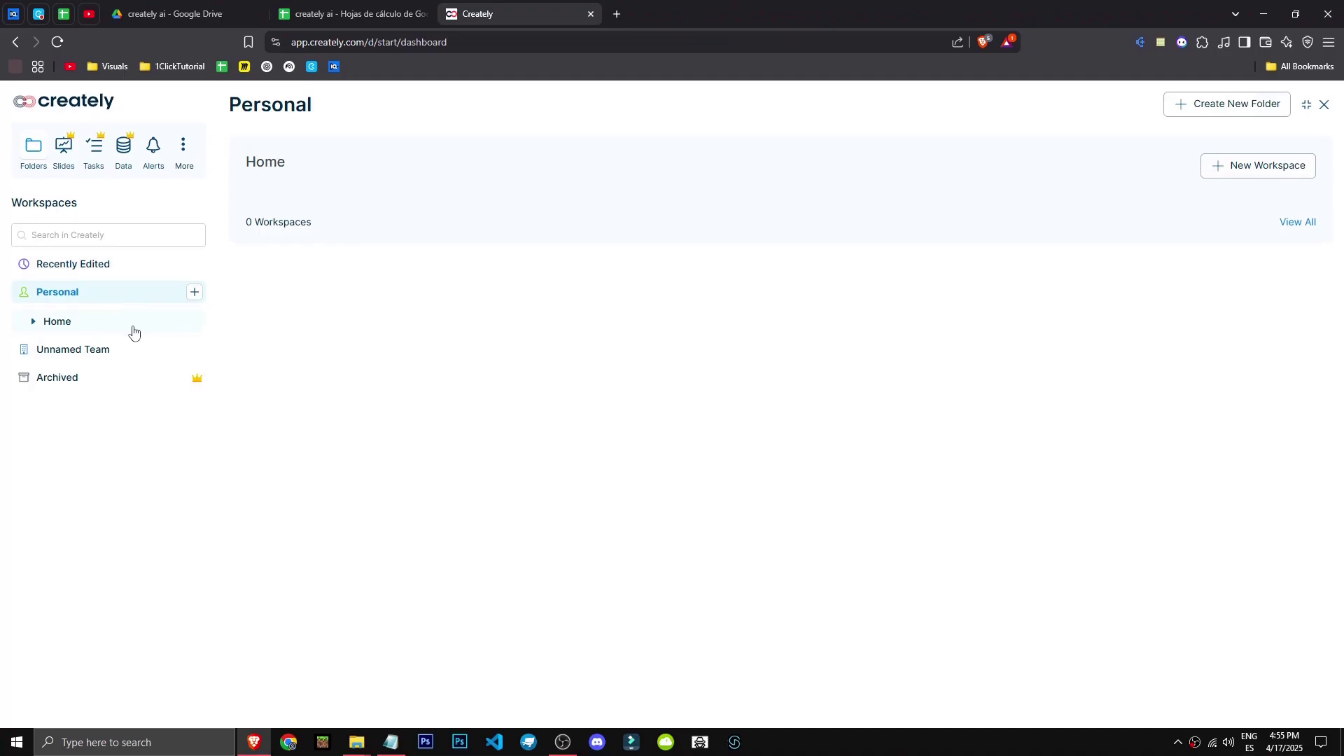
{"action": "left_click", "coordinate": [99, 263]}
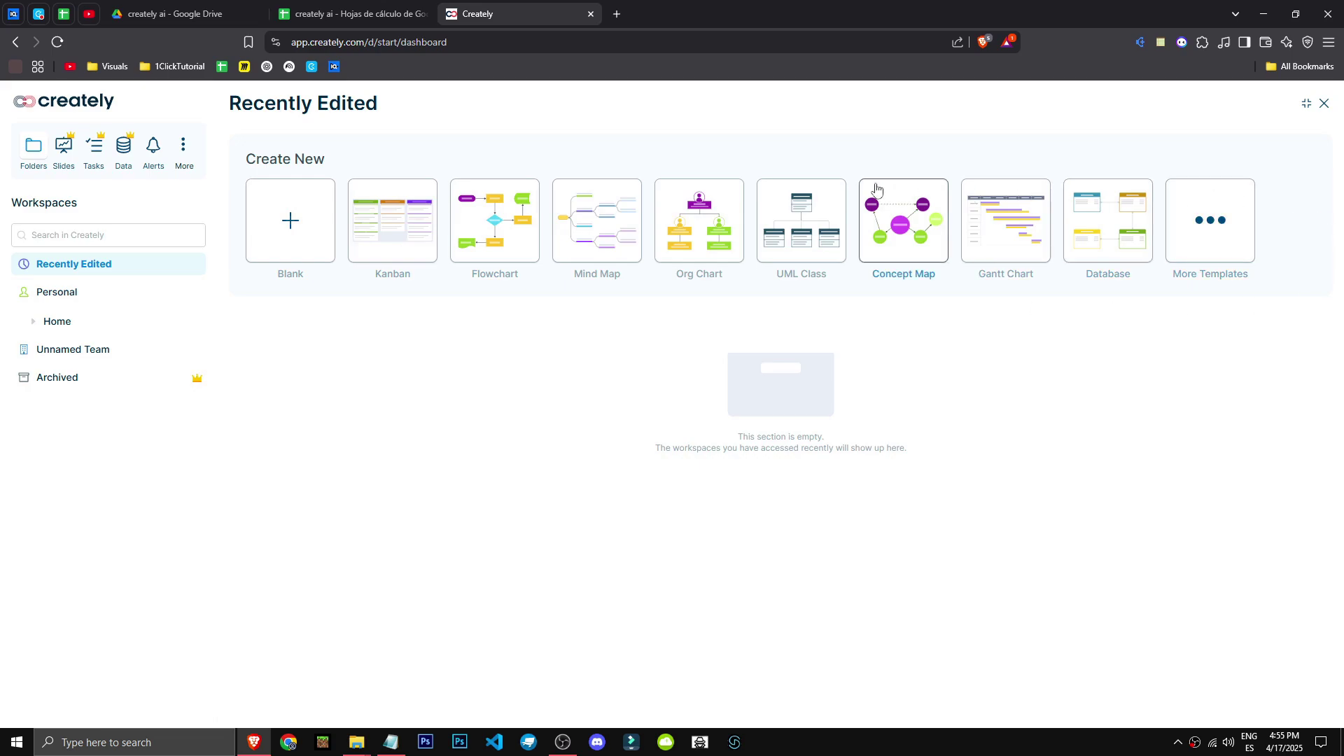
{"action": "left_click", "coordinate": [268, 234]}
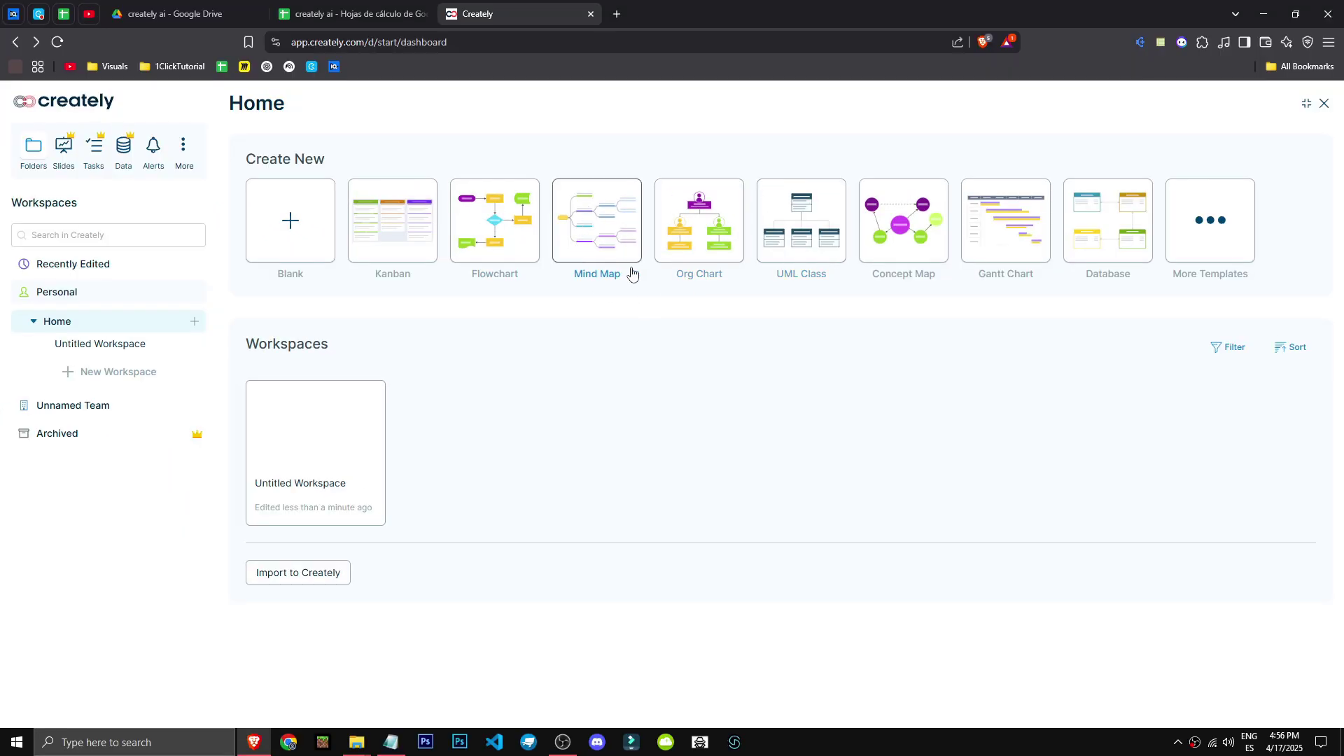
Create another workspace from the Org Chart template
{"action": "left_click", "coordinate": [690, 252]}
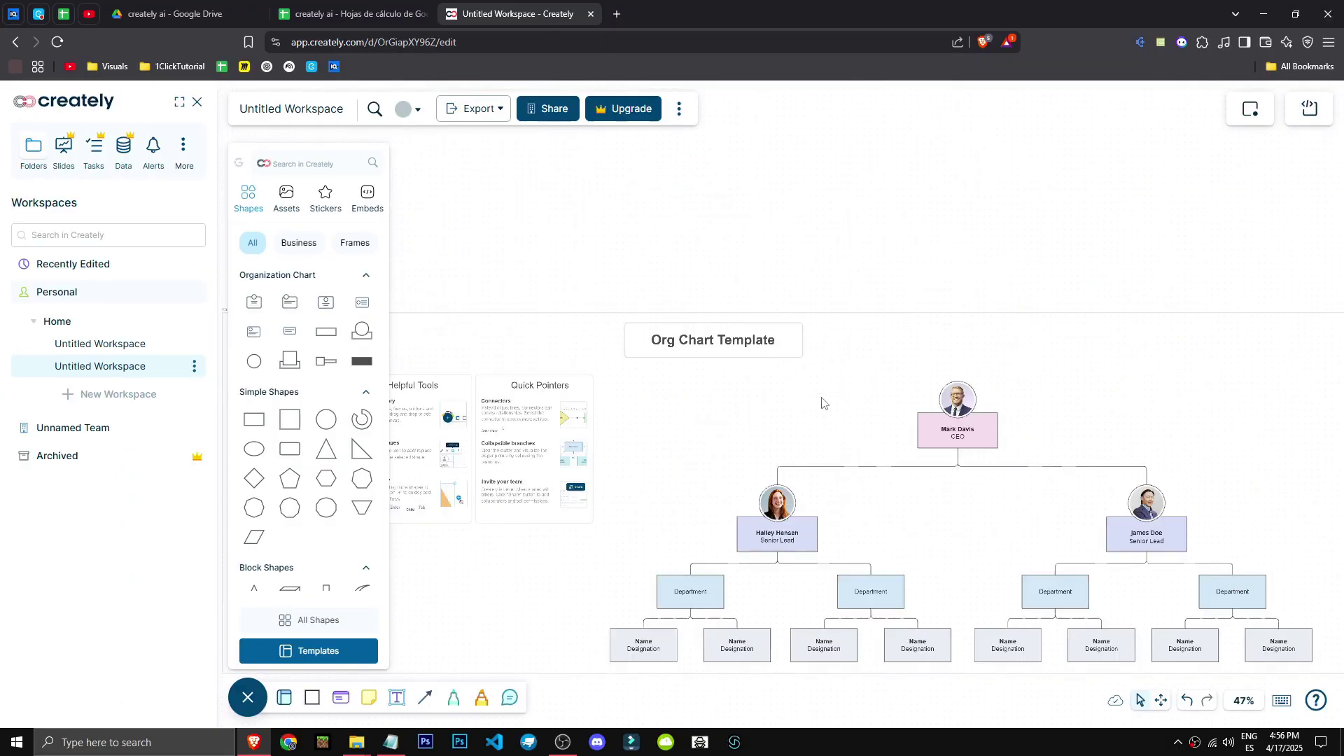
{"action": "scroll", "coordinate": [823, 404], "scroll_direction": "down", "scroll_amount": 2}
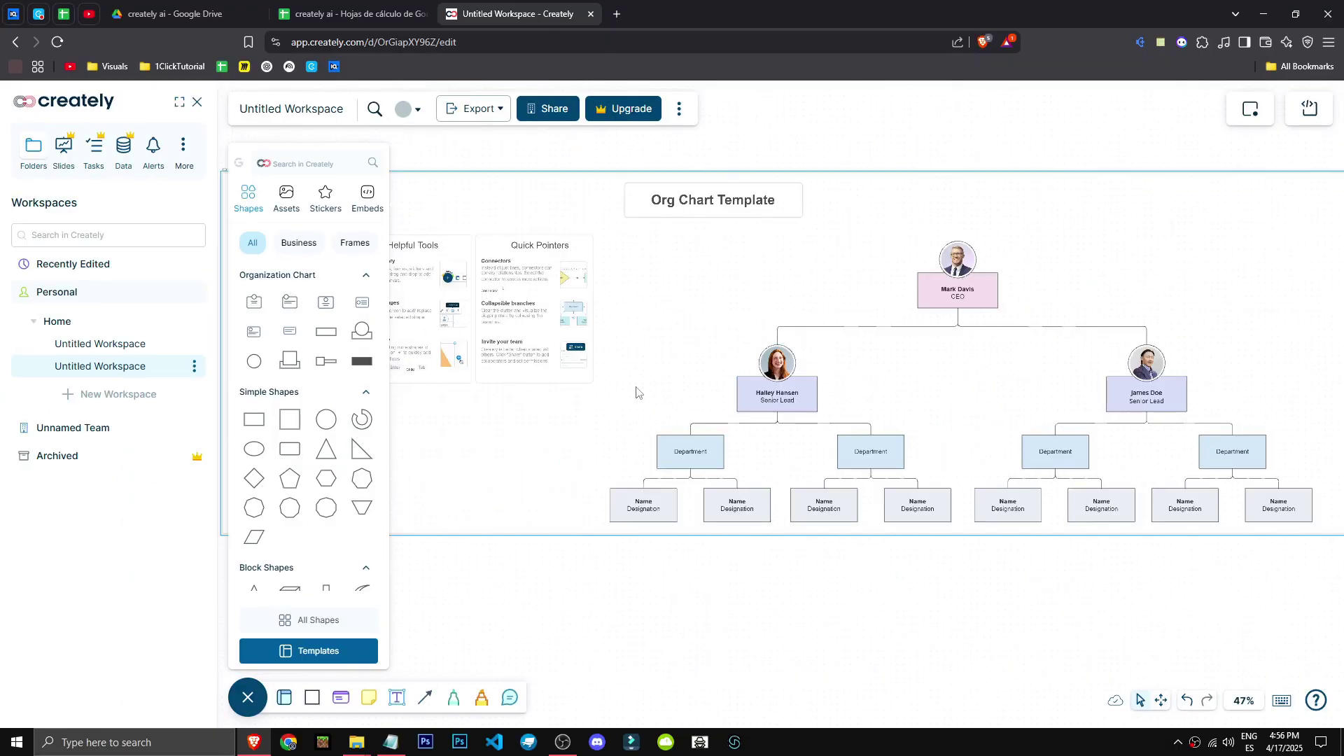
Try deleting the whole Org Chart template frame from the canvas, and undo the deletion
{"action": "right_click", "coordinate": [626, 378]}
{"action": "left_click_drag", "start_coordinate": [626, 377], "coordinate": [1014, 385]}
{"action": "left_click", "coordinate": [977, 414]}
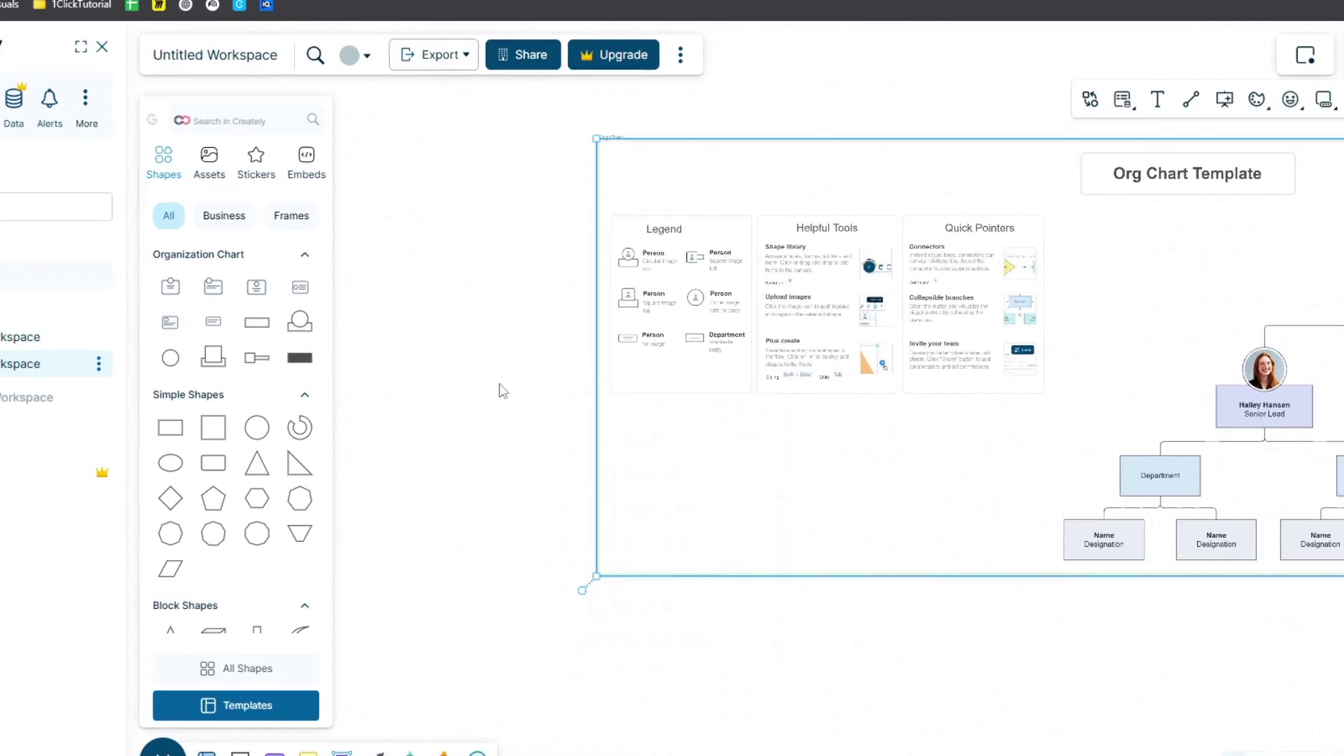
{"action": "left_click", "coordinate": [544, 399]}
{"action": "left_click", "coordinate": [667, 474]}
{"action": "key", "text": "Delete"}
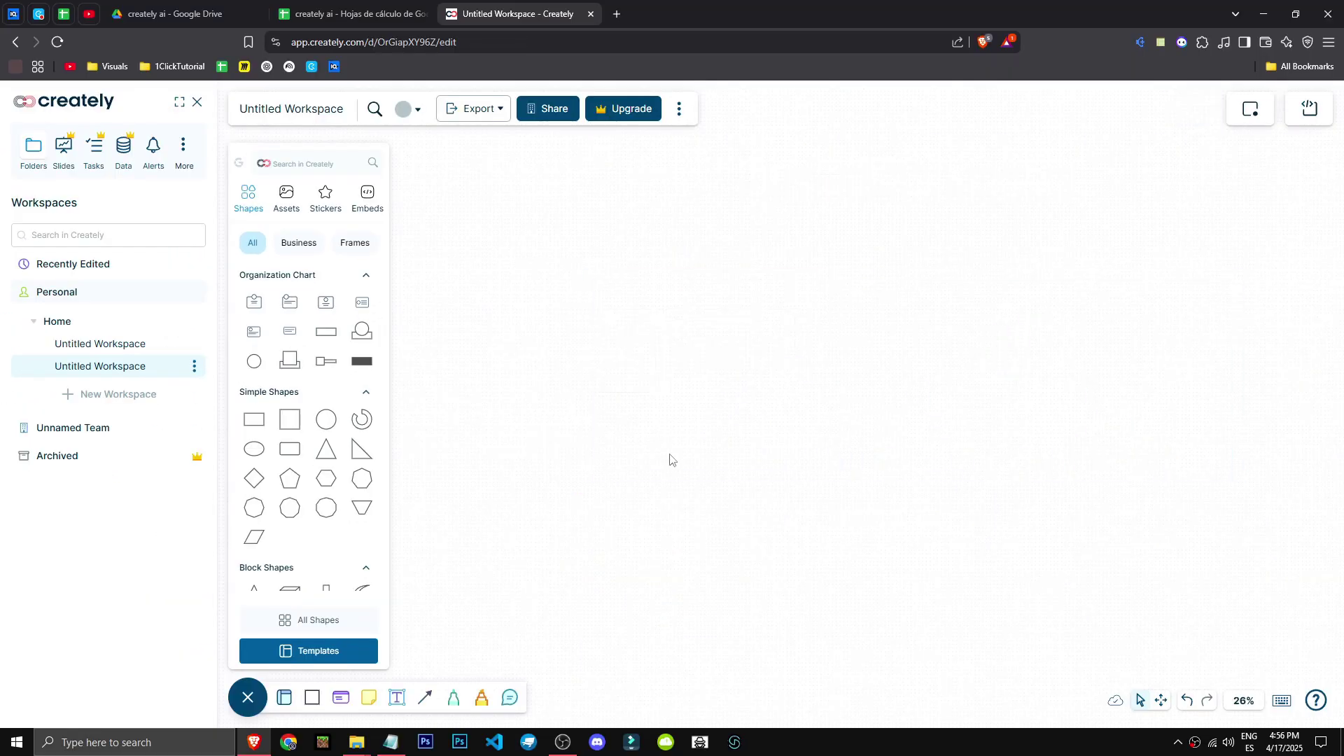
{"action": "key", "text": "ctrl+z"}
{"action": "scroll", "coordinate": [669, 416], "scroll_direction": "up", "scroll_amount": 4}
{"action": "scroll", "coordinate": [660, 416], "scroll_direction": "down", "scroll_amount": 3}
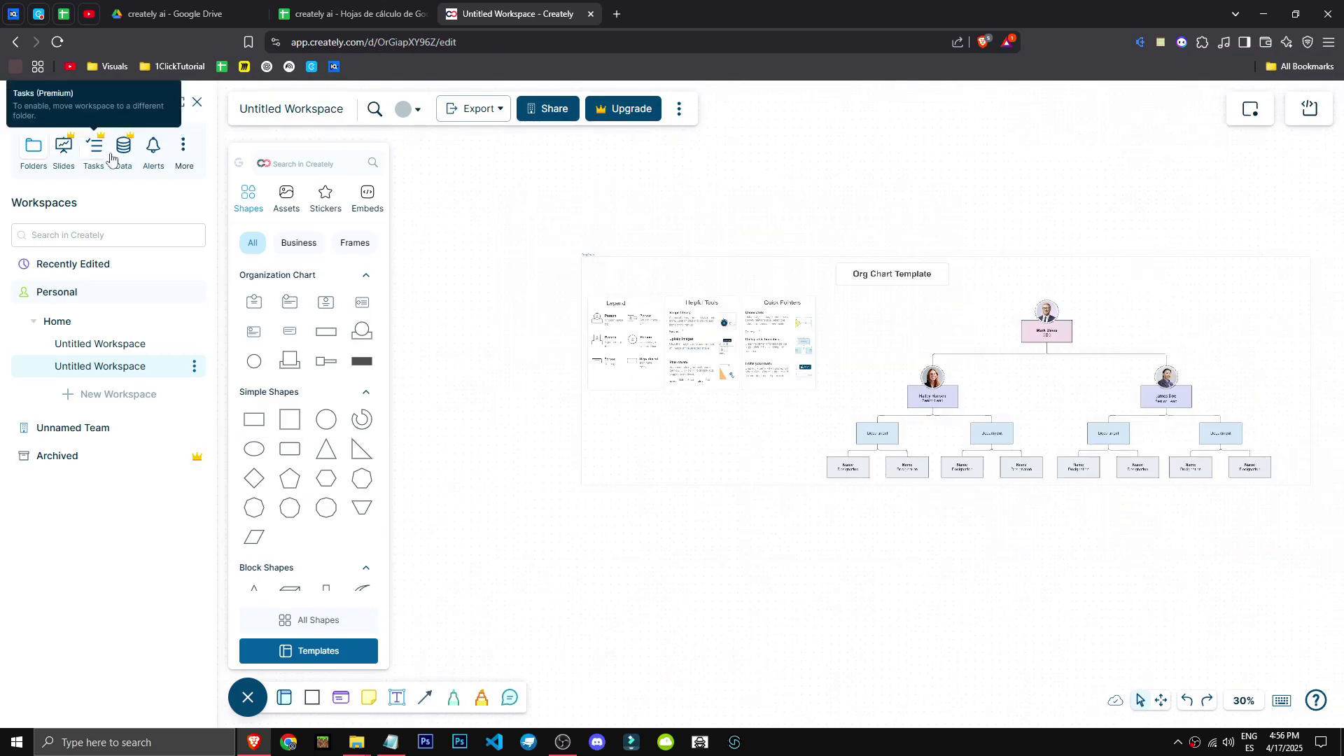
Close the shape library and hide the Workspaces sidebar to free up the canvas
{"action": "left_click", "coordinate": [198, 104]}
{"action": "left_click", "coordinate": [198, 103]}
{"action": "left_click", "coordinate": [30, 107]}
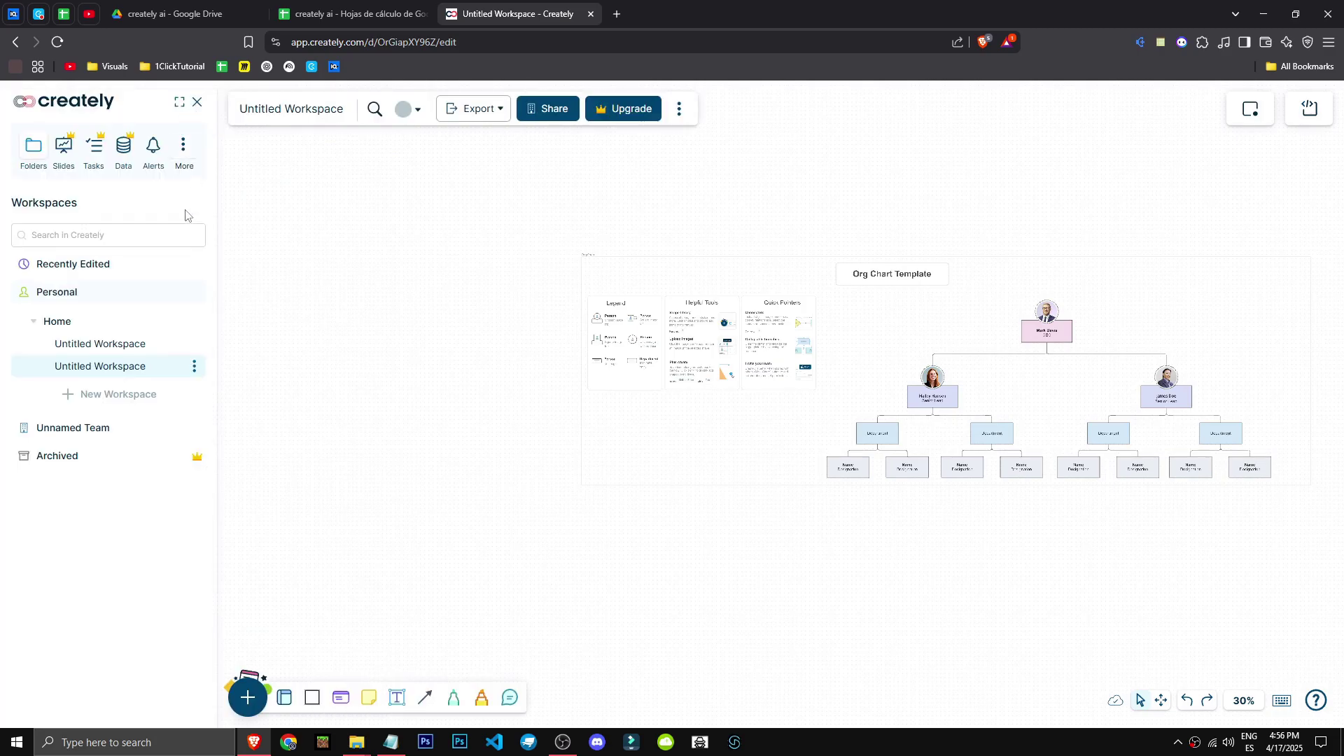
{"action": "left_click", "coordinate": [198, 103]}
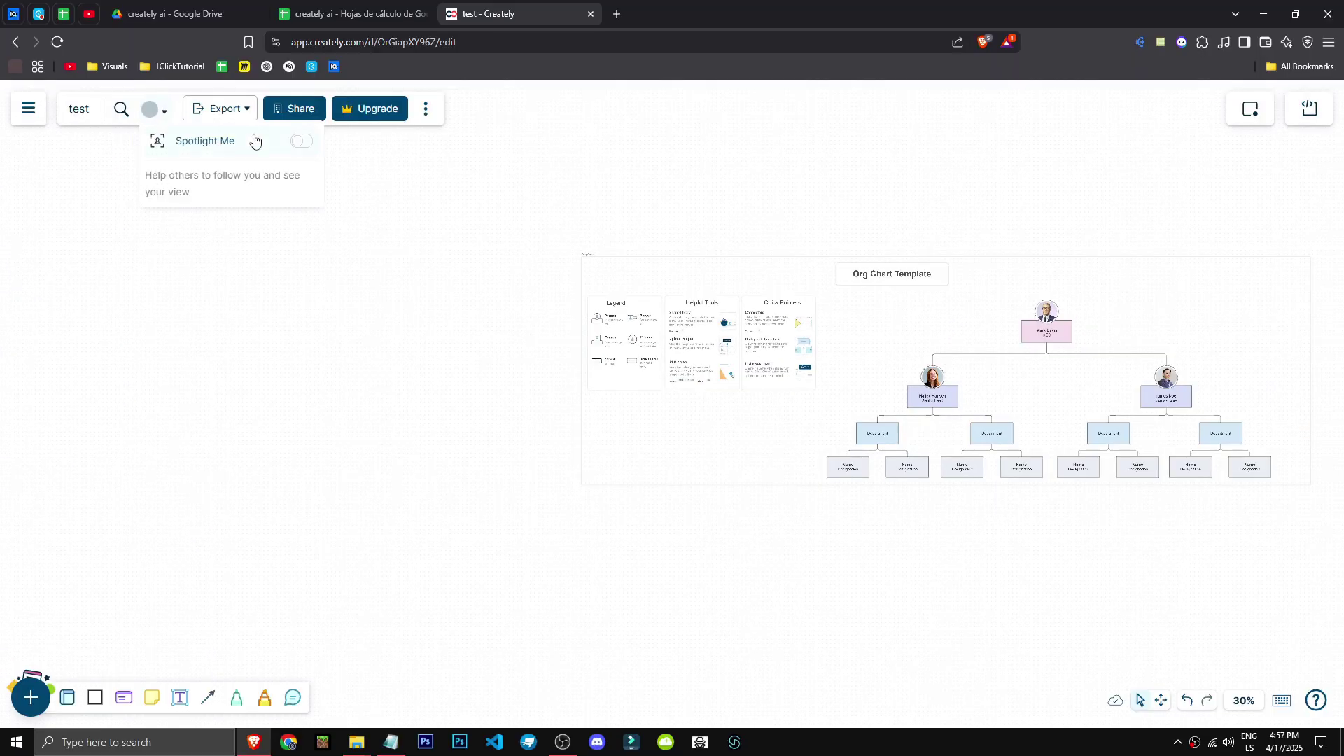
Turn on Spotlight Me so that others can follow the current view of the workspace
{"action": "left_click", "coordinate": [294, 140]}
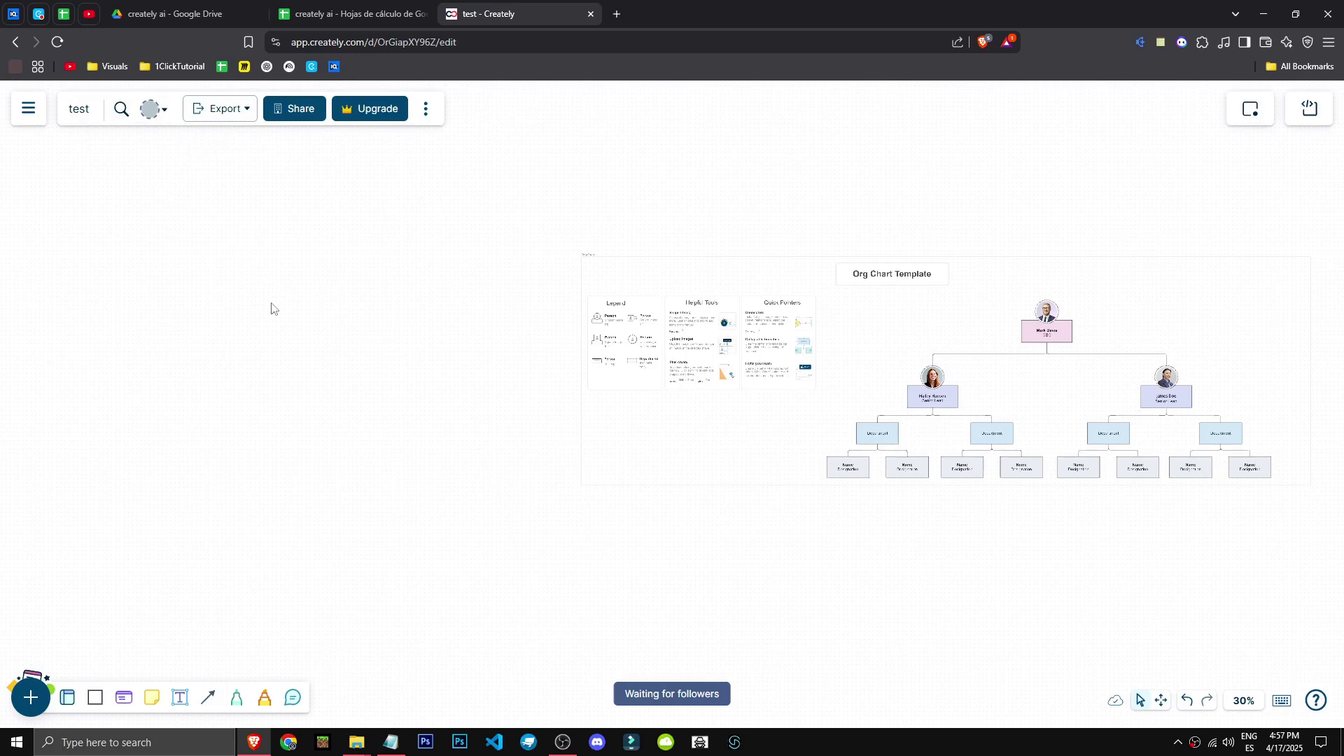
{"action": "left_click", "coordinate": [147, 112]}
{"action": "left_click", "coordinate": [293, 141]}
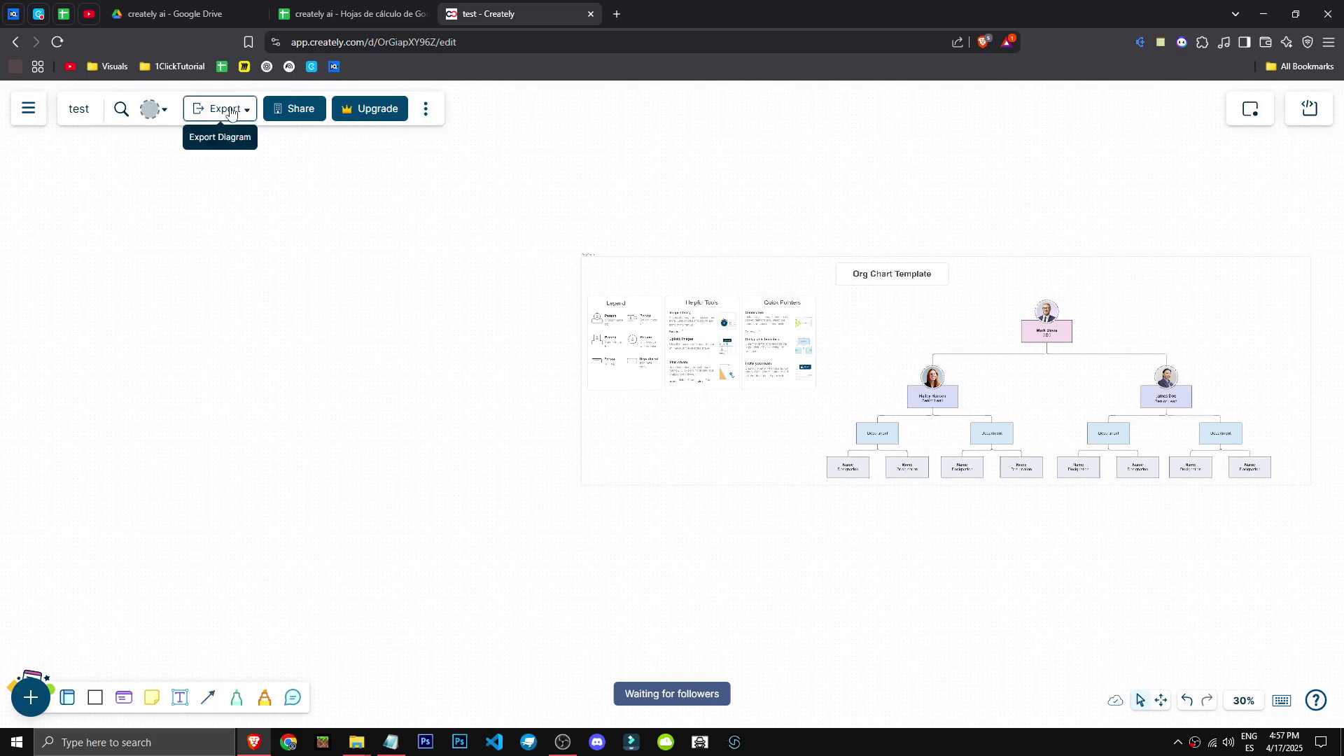
Examine the voting session option and the Mind Map sample code in the Visual Editor, and close the editor
{"action": "left_click", "coordinate": [1250, 116]}
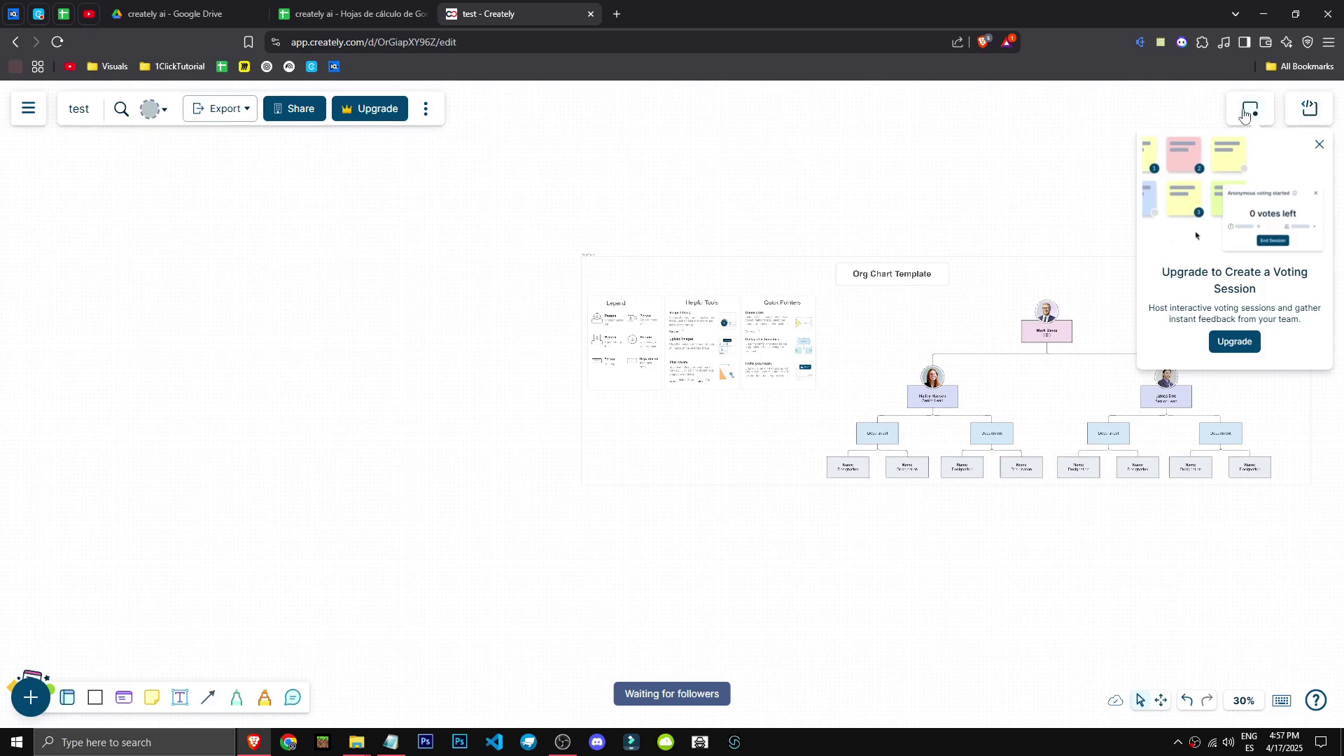
{"action": "left_click", "coordinate": [1310, 108]}
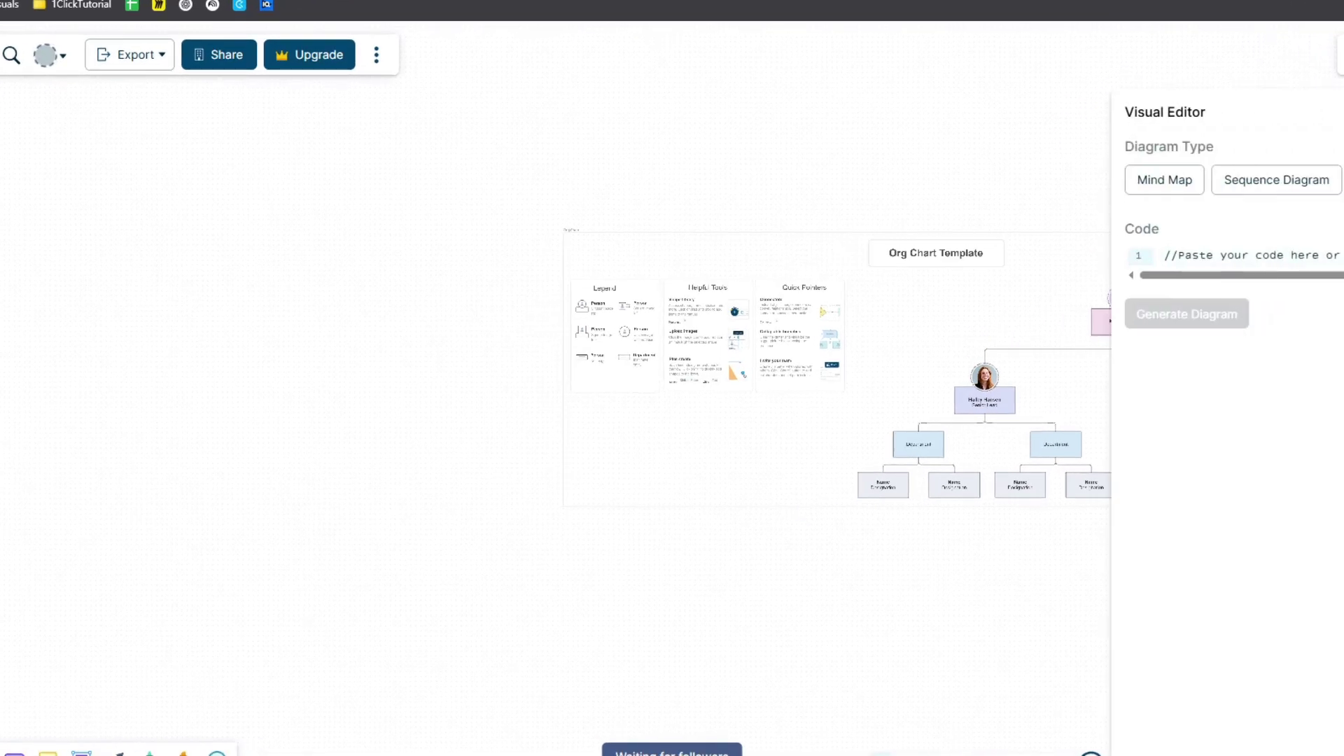
{"action": "left_click", "coordinate": [1164, 179]}
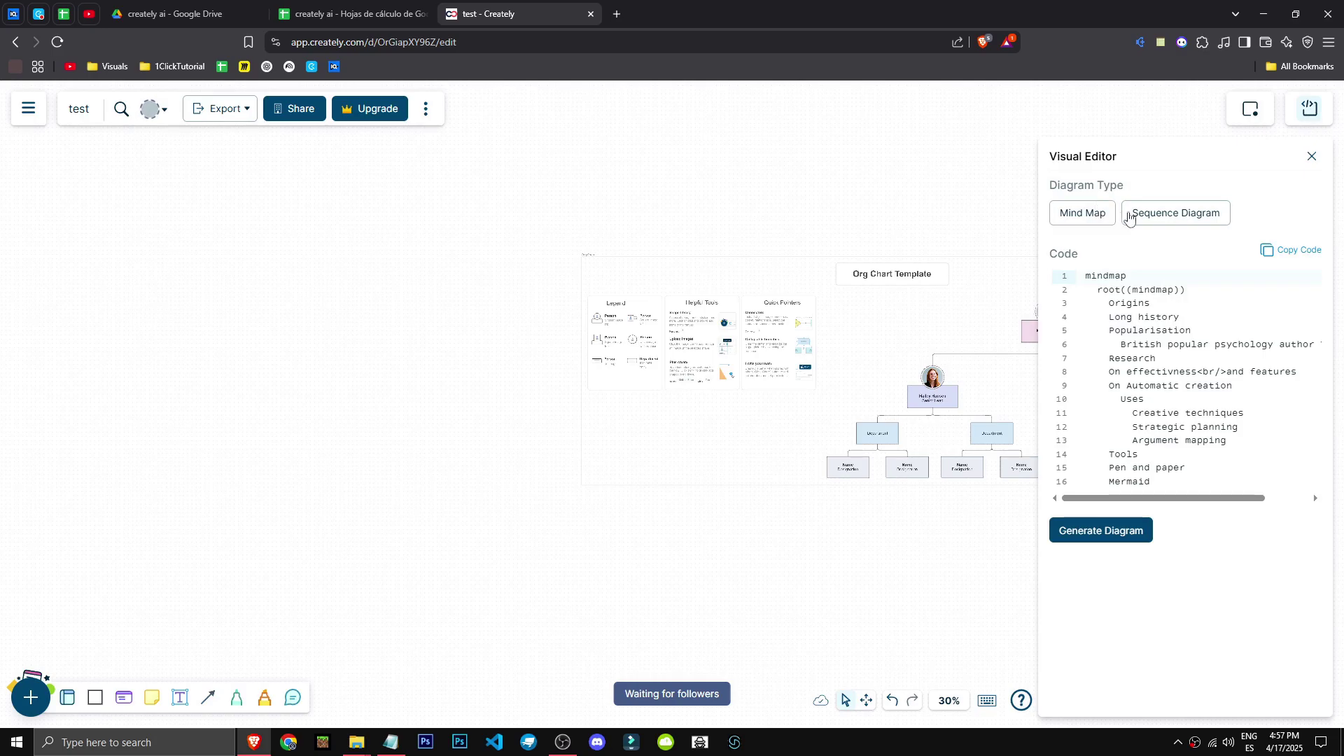
{"action": "left_click_drag", "start_coordinate": [1165, 499], "coordinate": [1308, 492]}
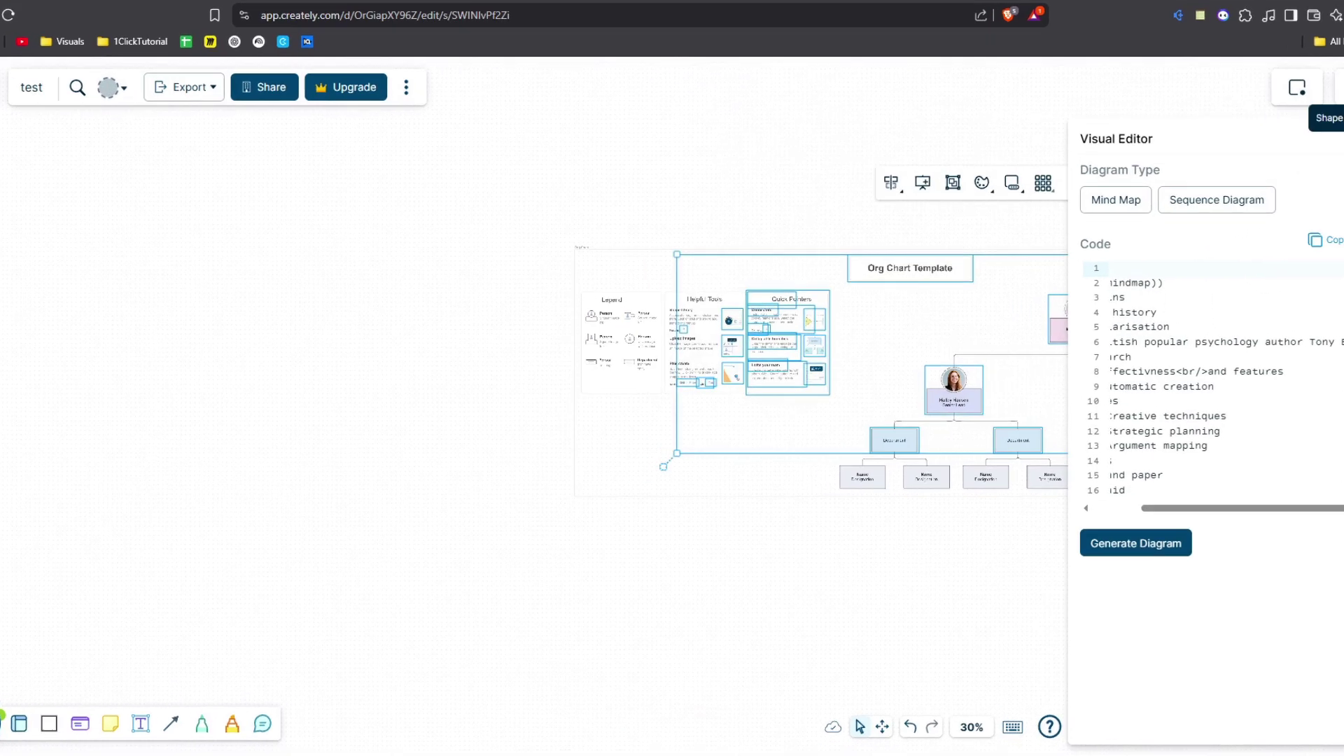
{"action": "left_click", "coordinate": [862, 538]}
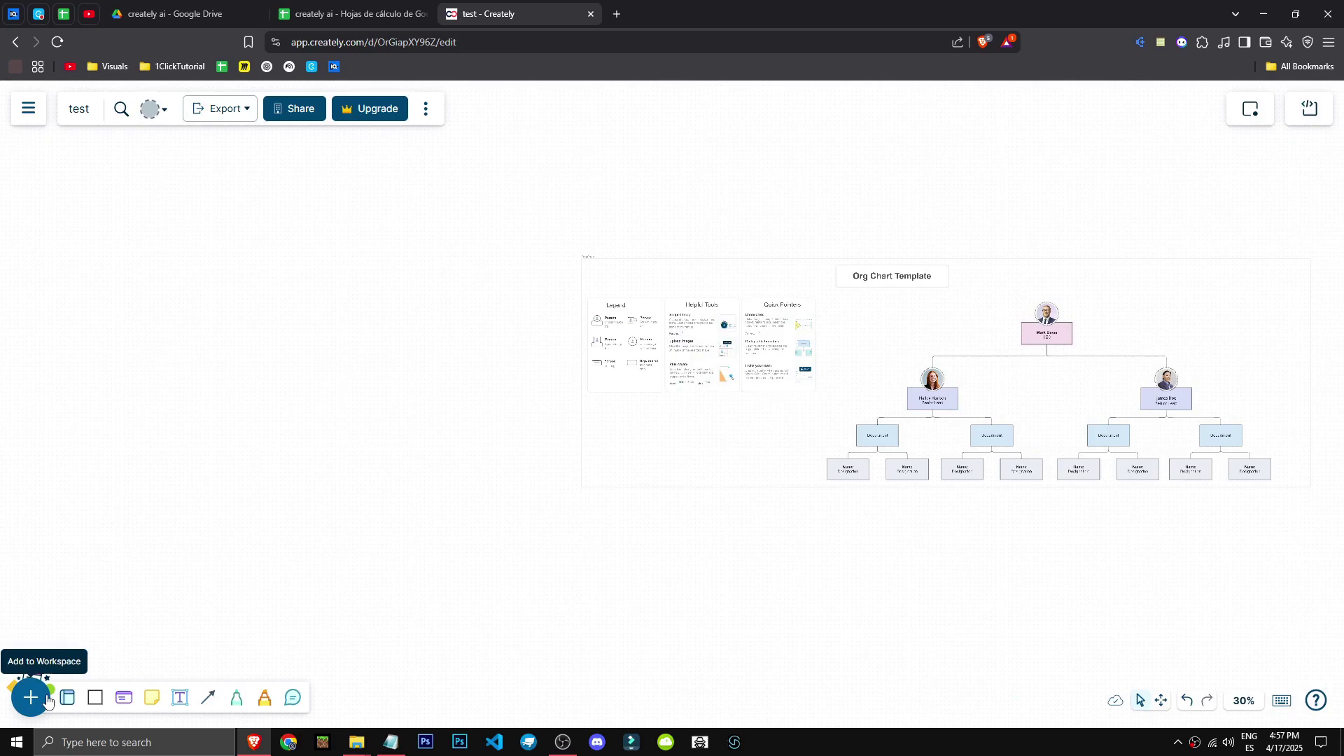
Add the popular Mind Map template to the workspace
{"action": "left_click", "coordinate": [71, 699]}
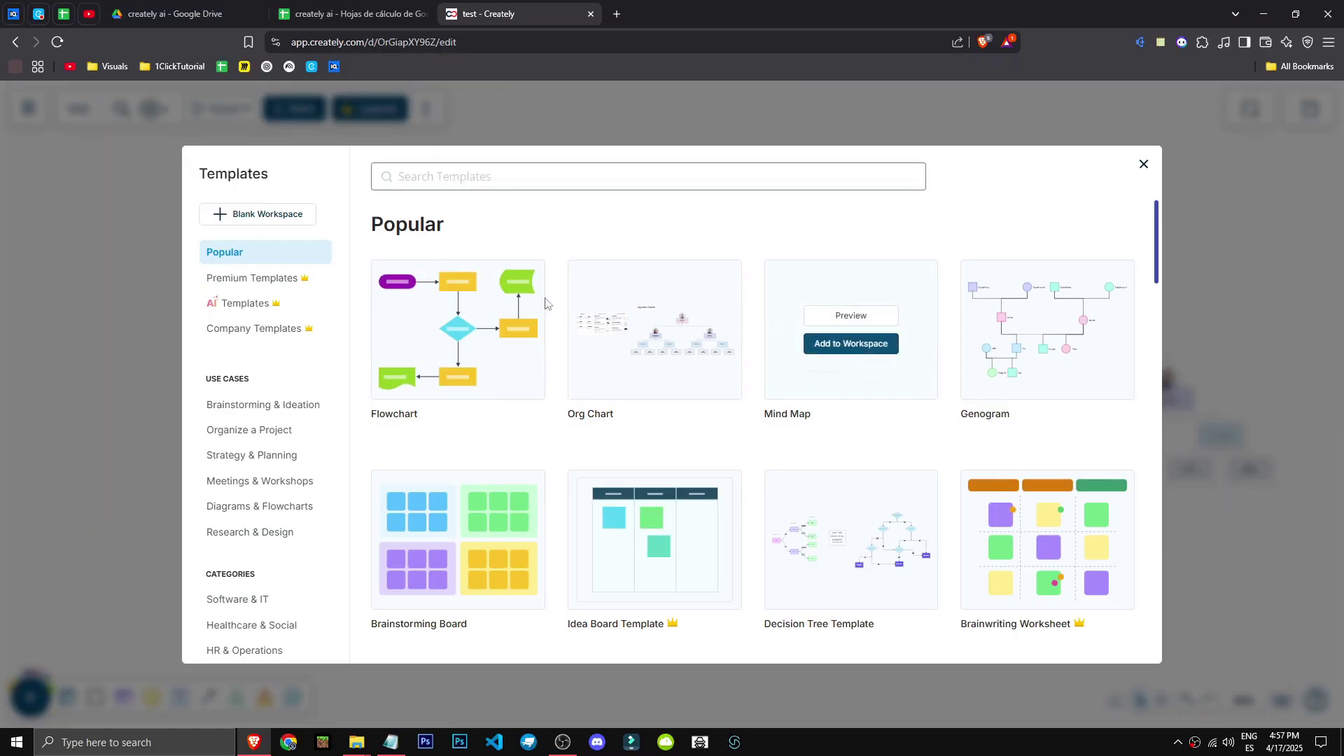
{"action": "left_click", "coordinate": [684, 392]}
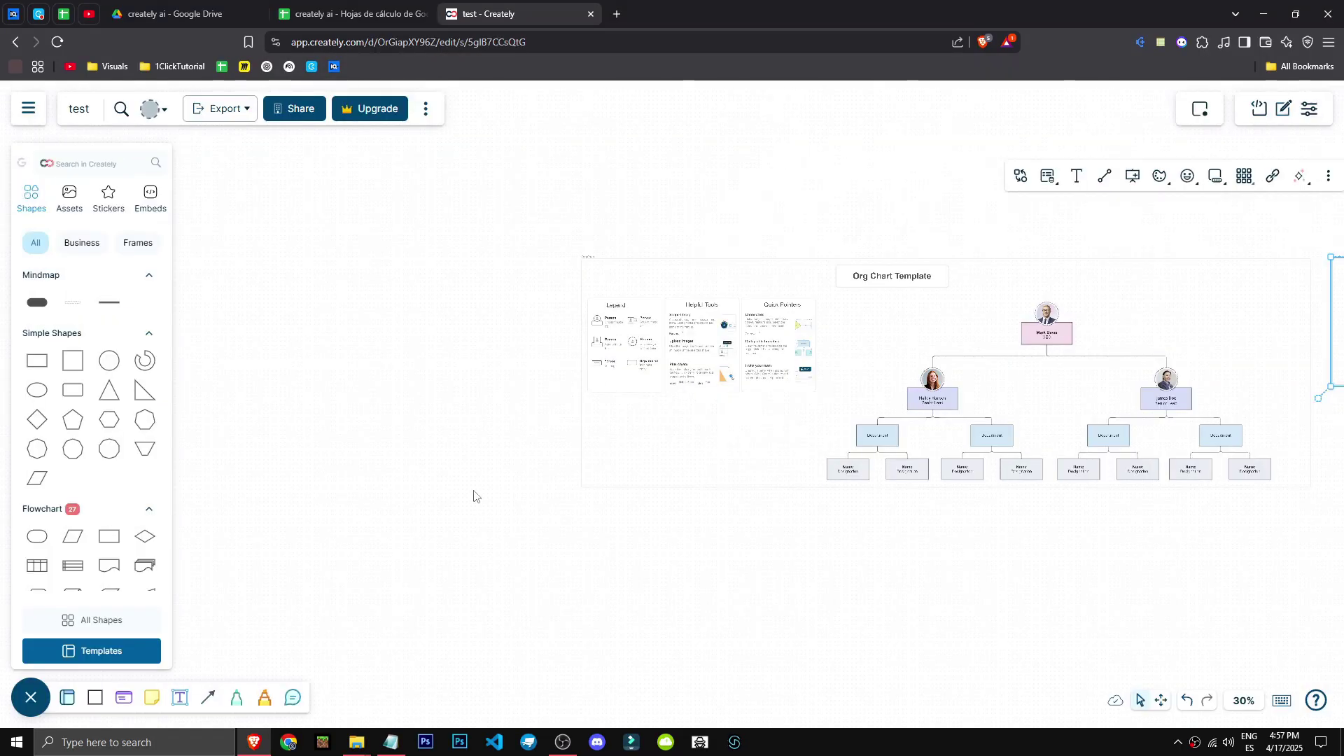
{"action": "left_click_drag", "start_coordinate": [472, 490], "coordinate": [341, 389]}
{"action": "scroll", "coordinate": [343, 422], "scroll_direction": "down", "scroll_amount": 4}
{"action": "scroll", "coordinate": [495, 497], "scroll_direction": "up", "scroll_amount": 8}
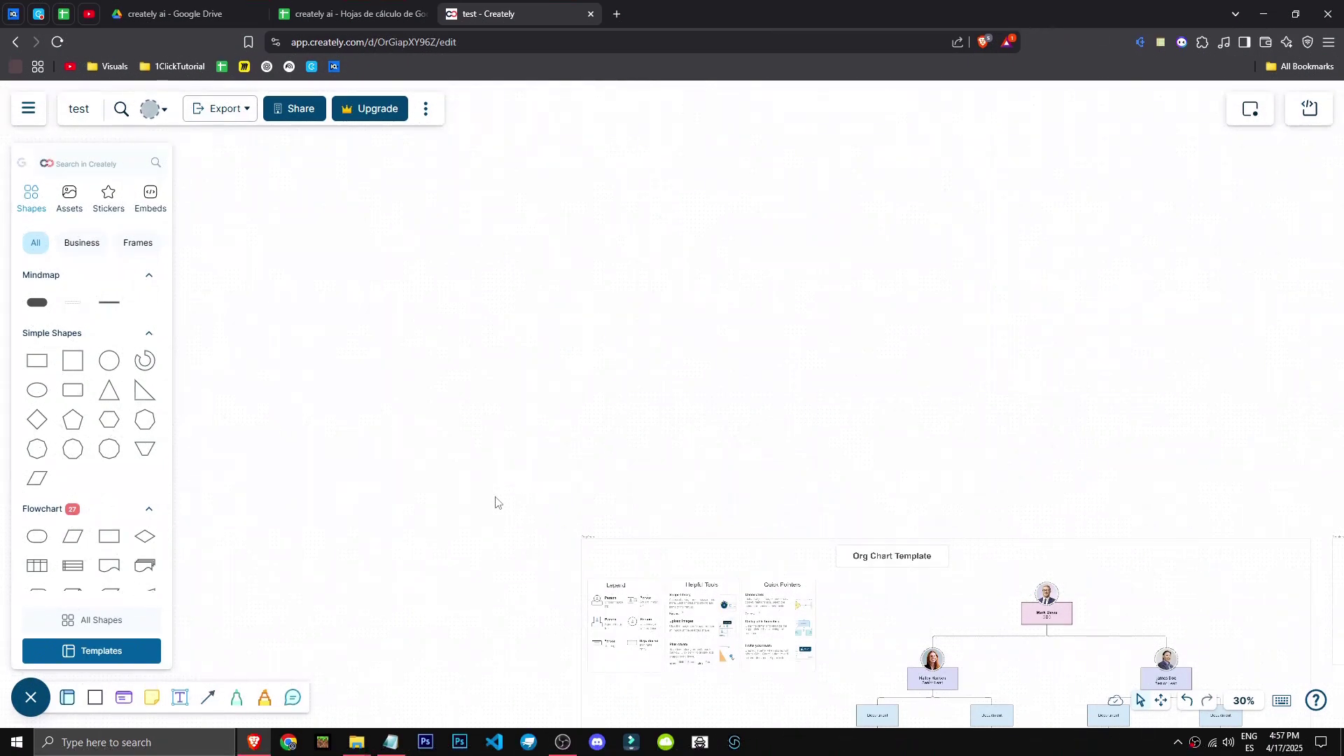
{"action": "scroll", "coordinate": [466, 441], "scroll_direction": "down", "scroll_amount": 5}
{"action": "scroll", "coordinate": [640, 468], "scroll_direction": "up", "scroll_amount": 10}
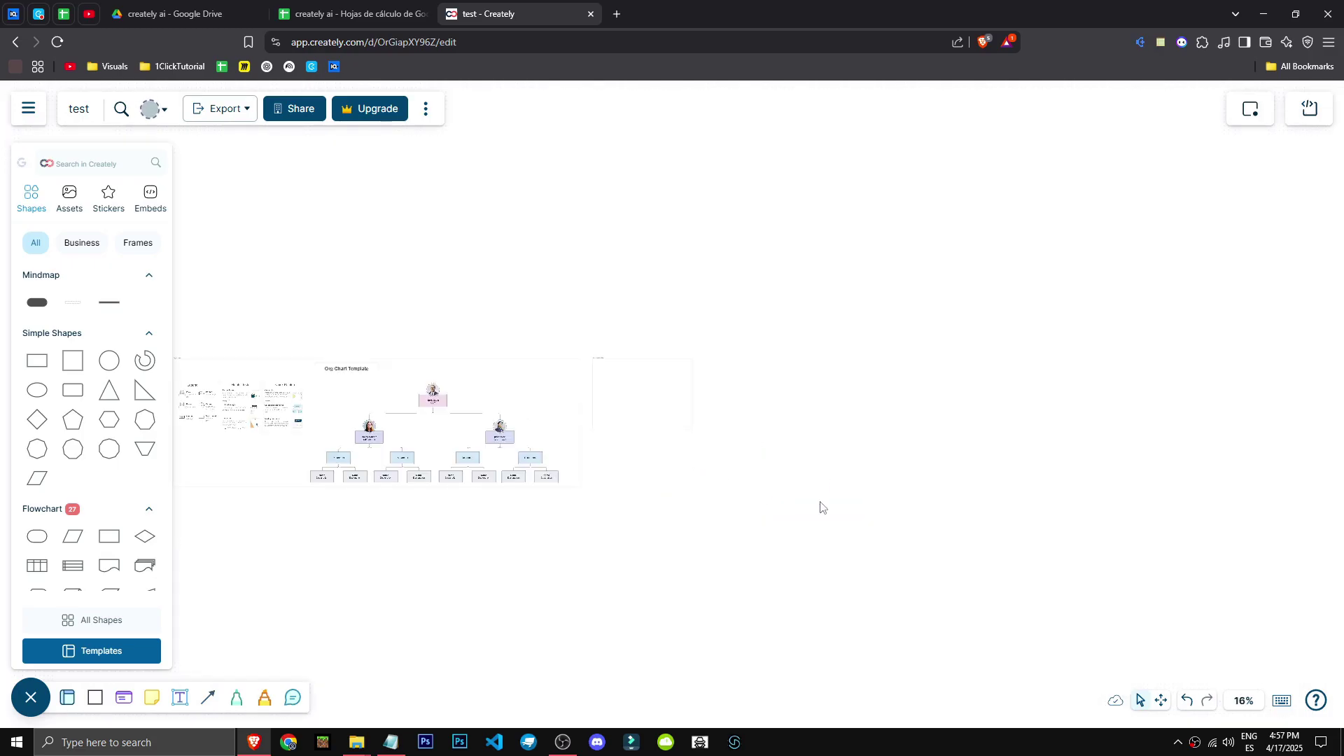
{"action": "scroll", "coordinate": [550, 383], "scroll_direction": "down", "scroll_amount": 6}
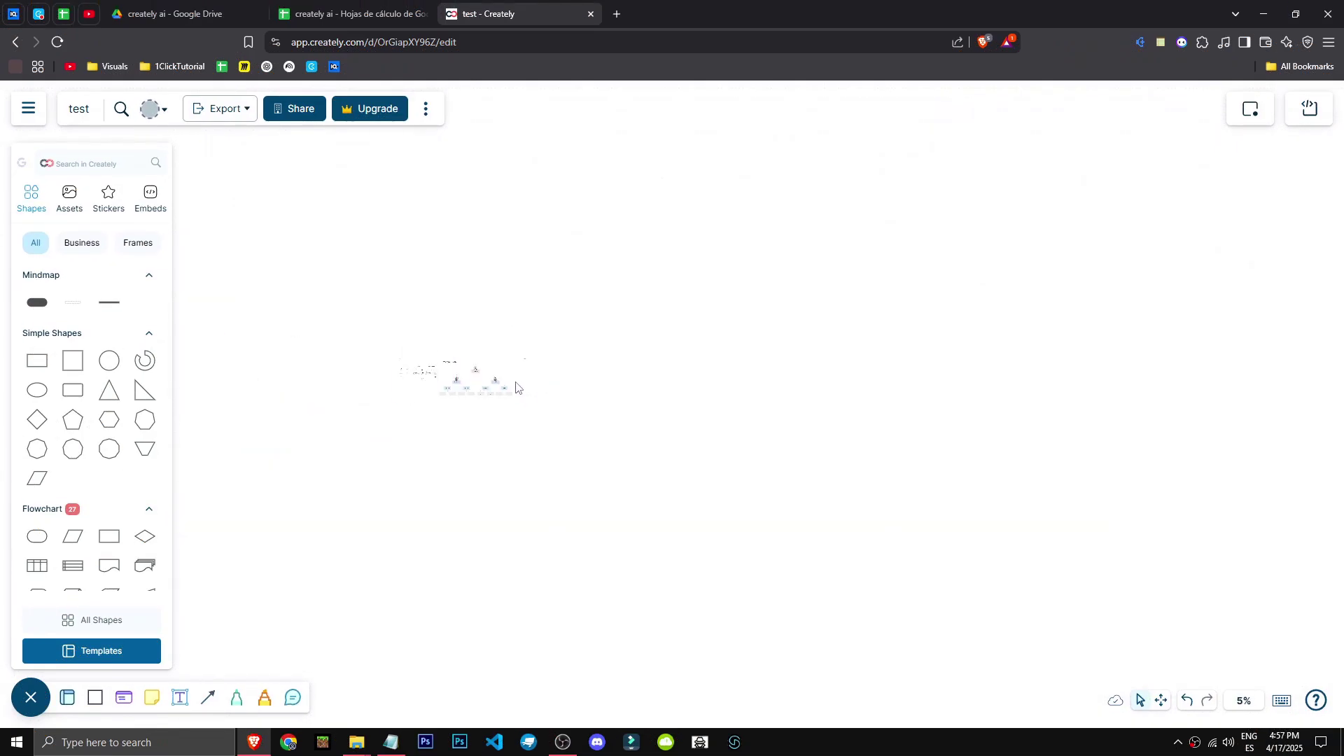
{"action": "scroll", "coordinate": [516, 384], "scroll_direction": "up", "scroll_amount": 5}
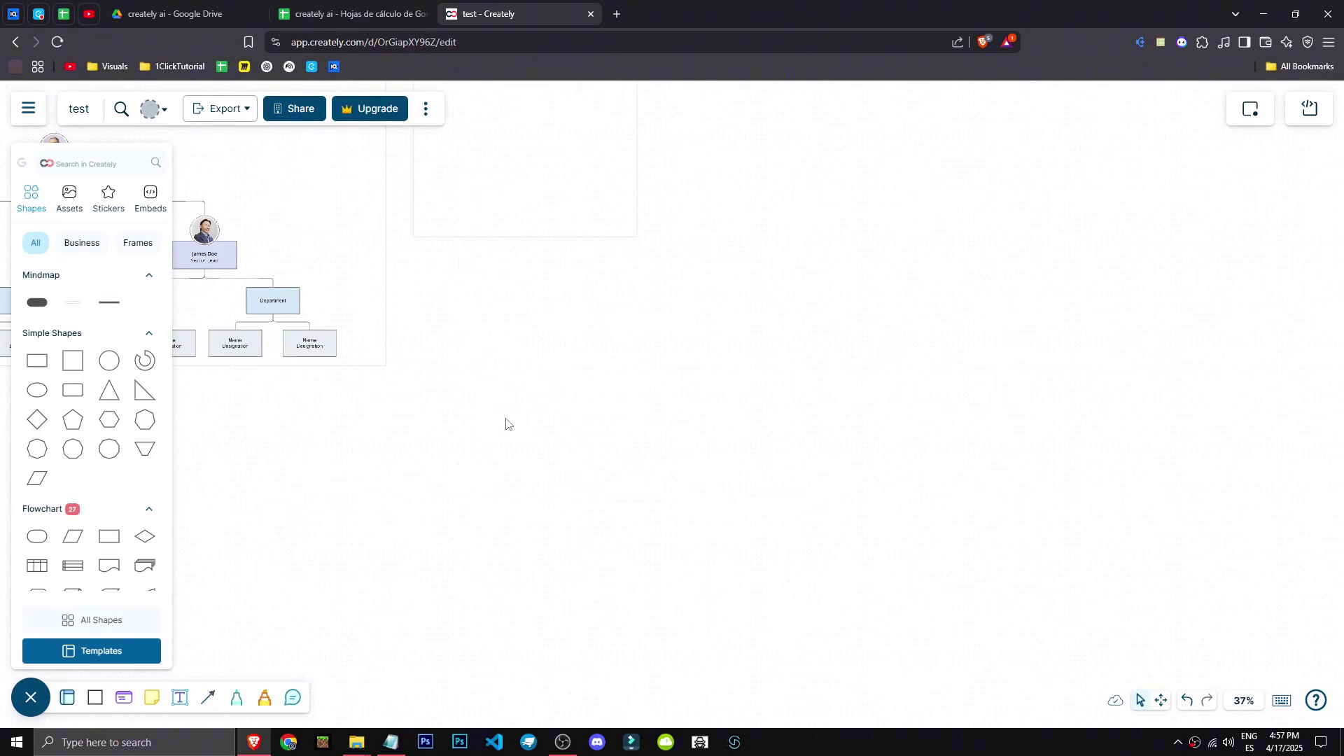
Place a Simple Card on the empty canvas below the org chart
{"action": "left_click_drag", "start_coordinate": [537, 397], "coordinate": [550, 448]}
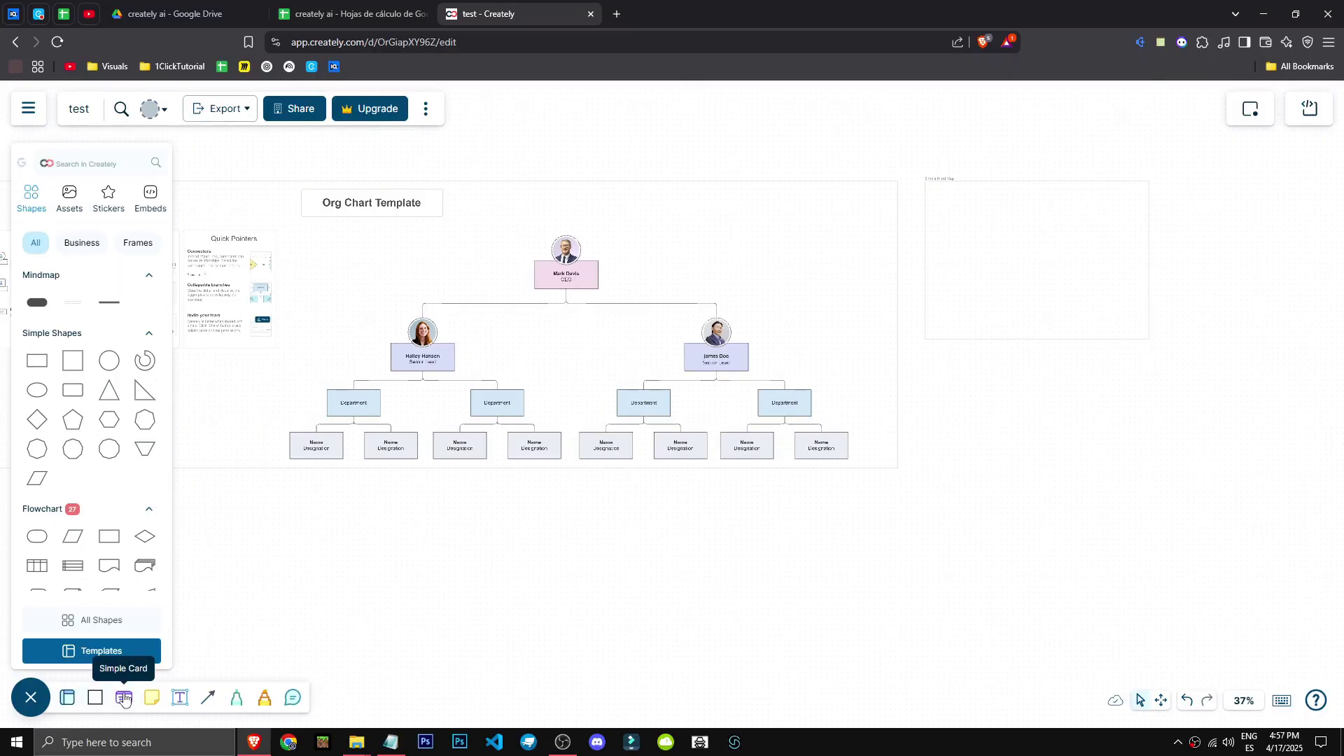
{"action": "left_click", "coordinate": [124, 698]}
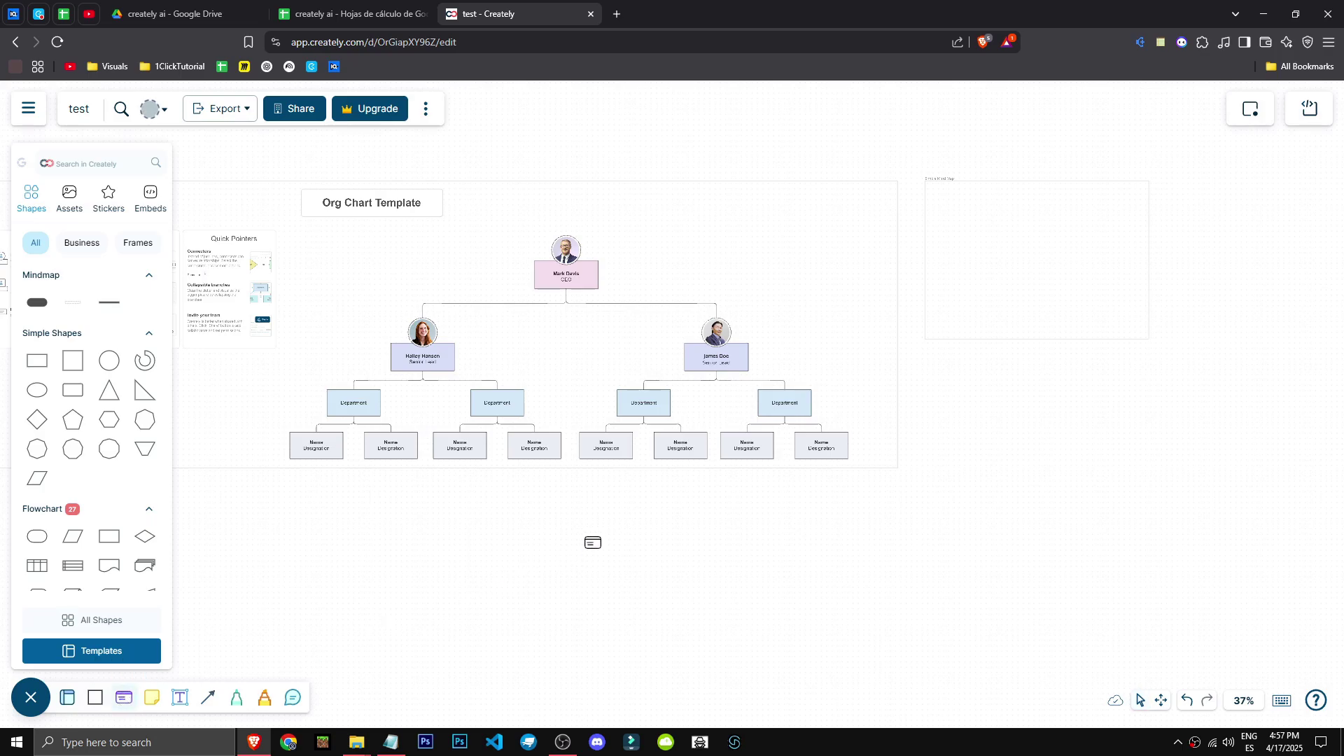
{"action": "left_click", "coordinate": [593, 543]}
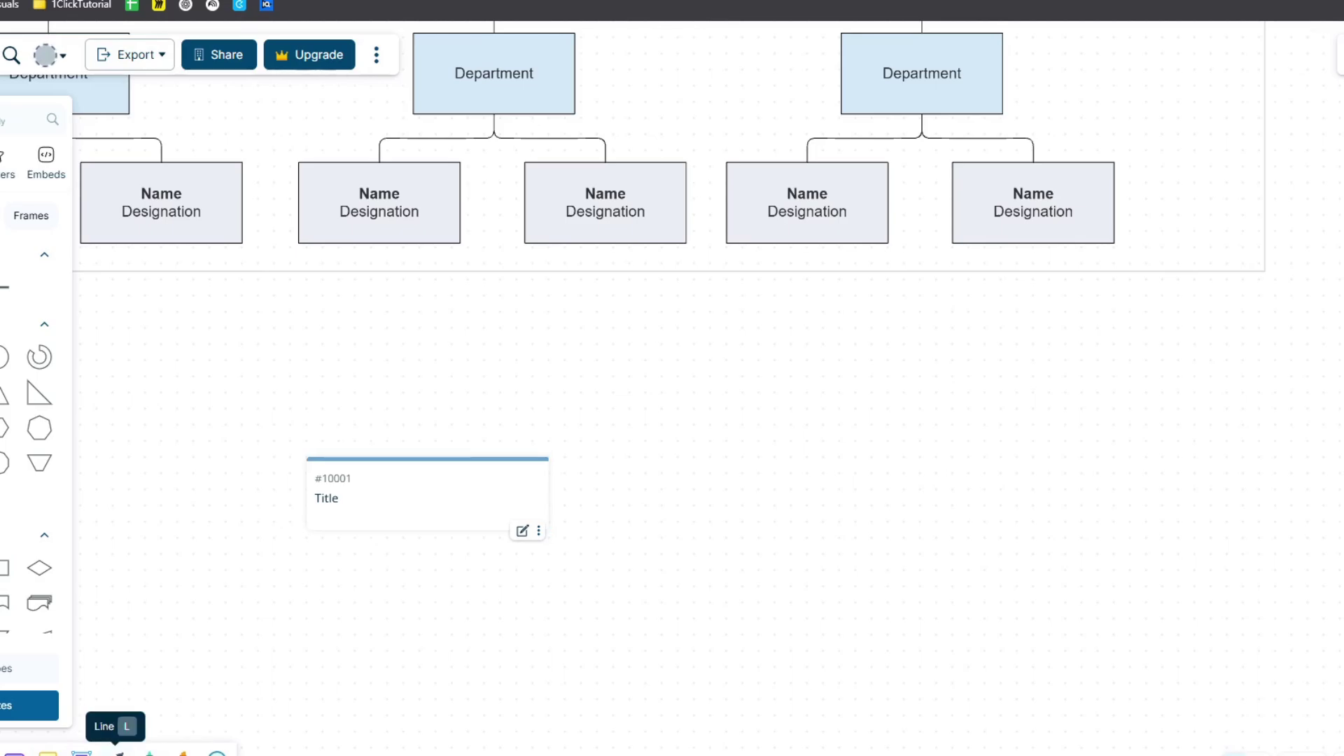
Draw a straight arrow from the card's side connection point into the empty canvas and reposition its free end
{"action": "left_click", "coordinate": [117, 754]}
{"action": "left_click_drag", "start_coordinate": [556, 499], "coordinate": [766, 489]}
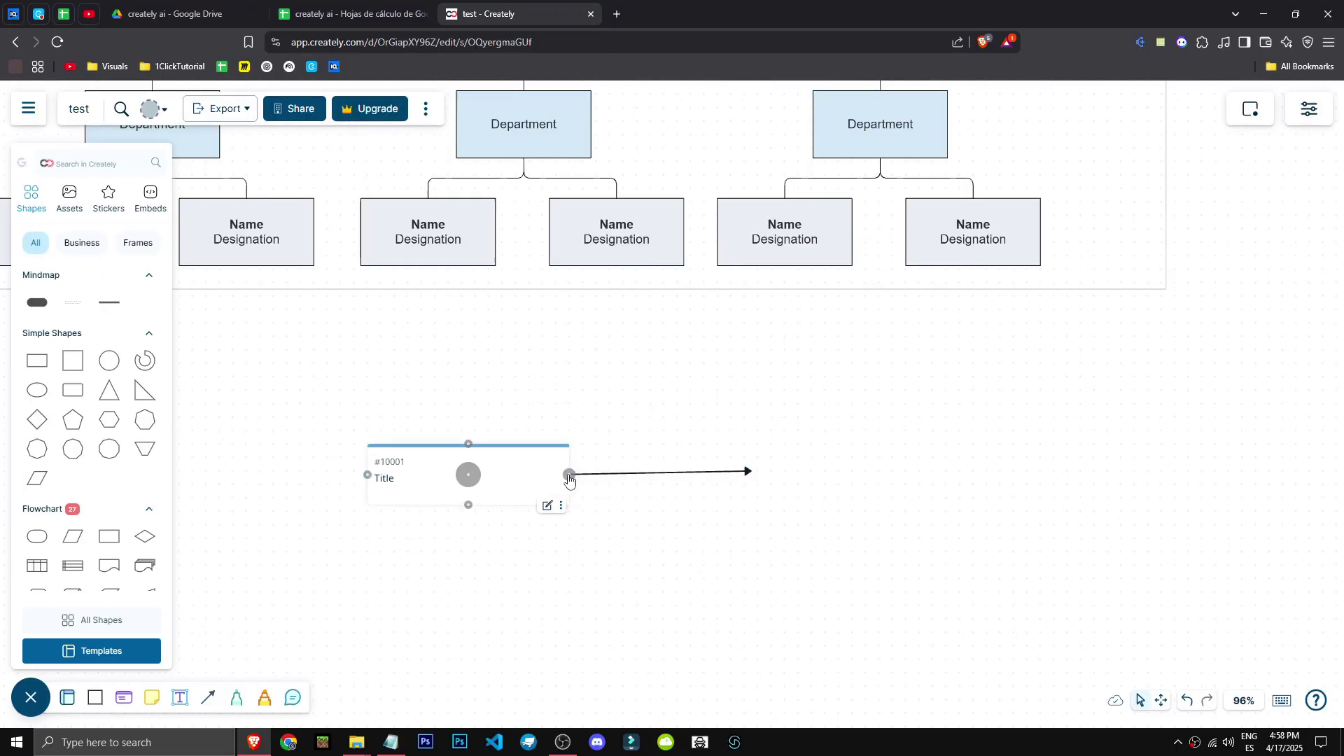
{"action": "left_click", "coordinate": [732, 442]}
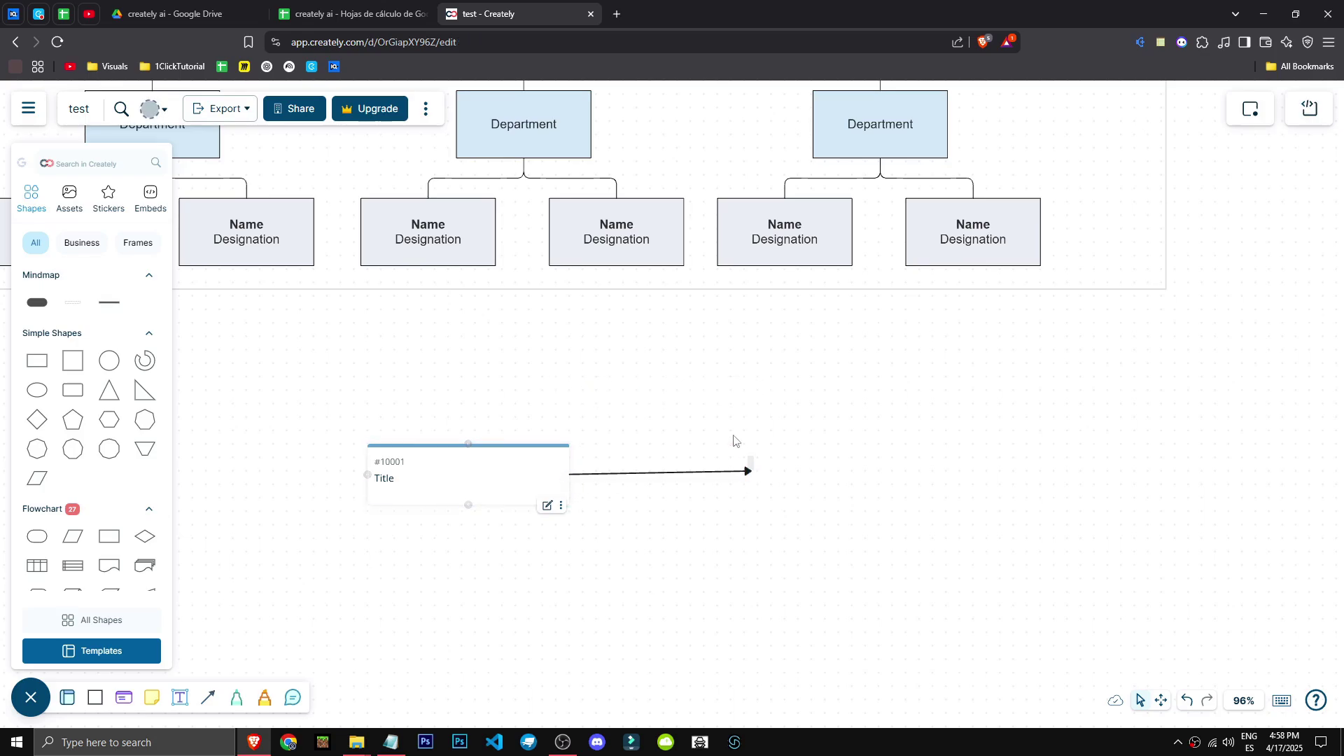
{"action": "left_click", "coordinate": [590, 474]}
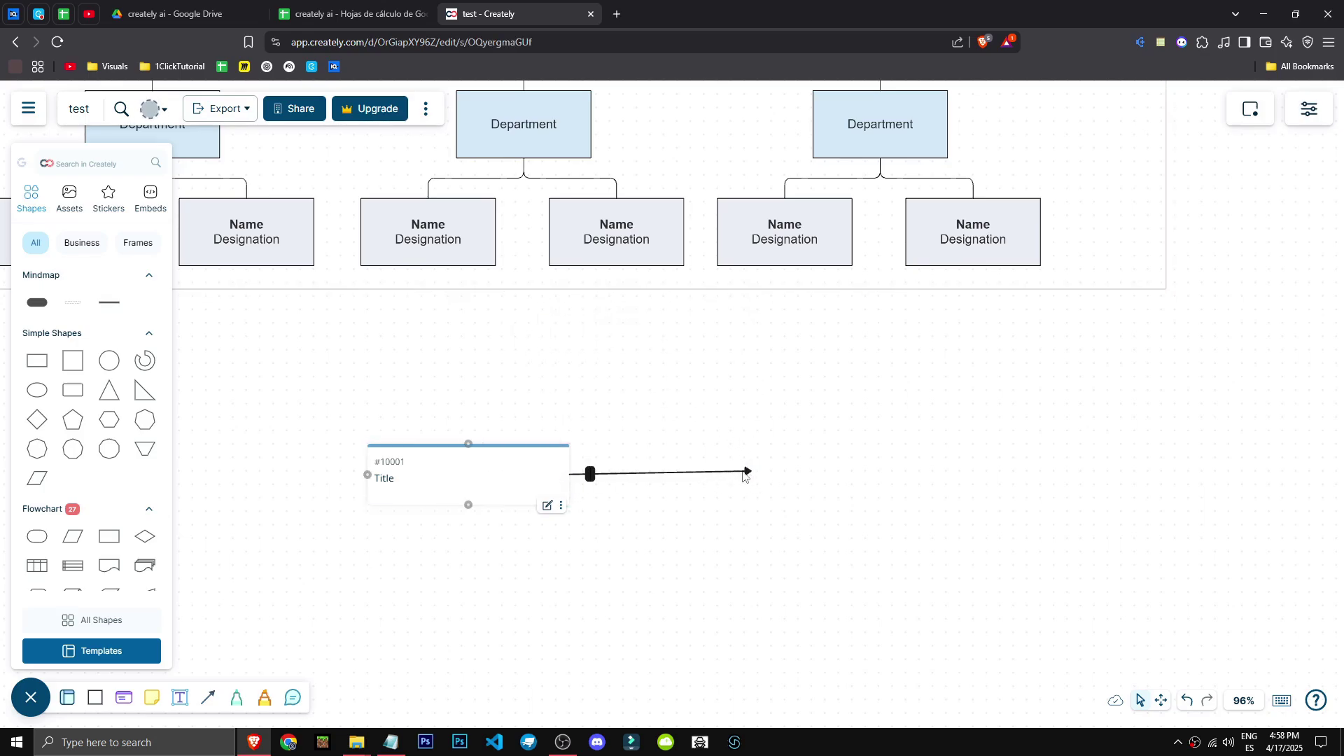
{"action": "left_click", "coordinate": [746, 501]}
{"action": "left_click", "coordinate": [577, 474]}
{"action": "left_click_drag", "start_coordinate": [749, 471], "coordinate": [726, 421]}
Delete the card and its attached arrow from the canvas
{"action": "scroll", "coordinate": [711, 453], "scroll_direction": "down", "scroll_amount": 6}
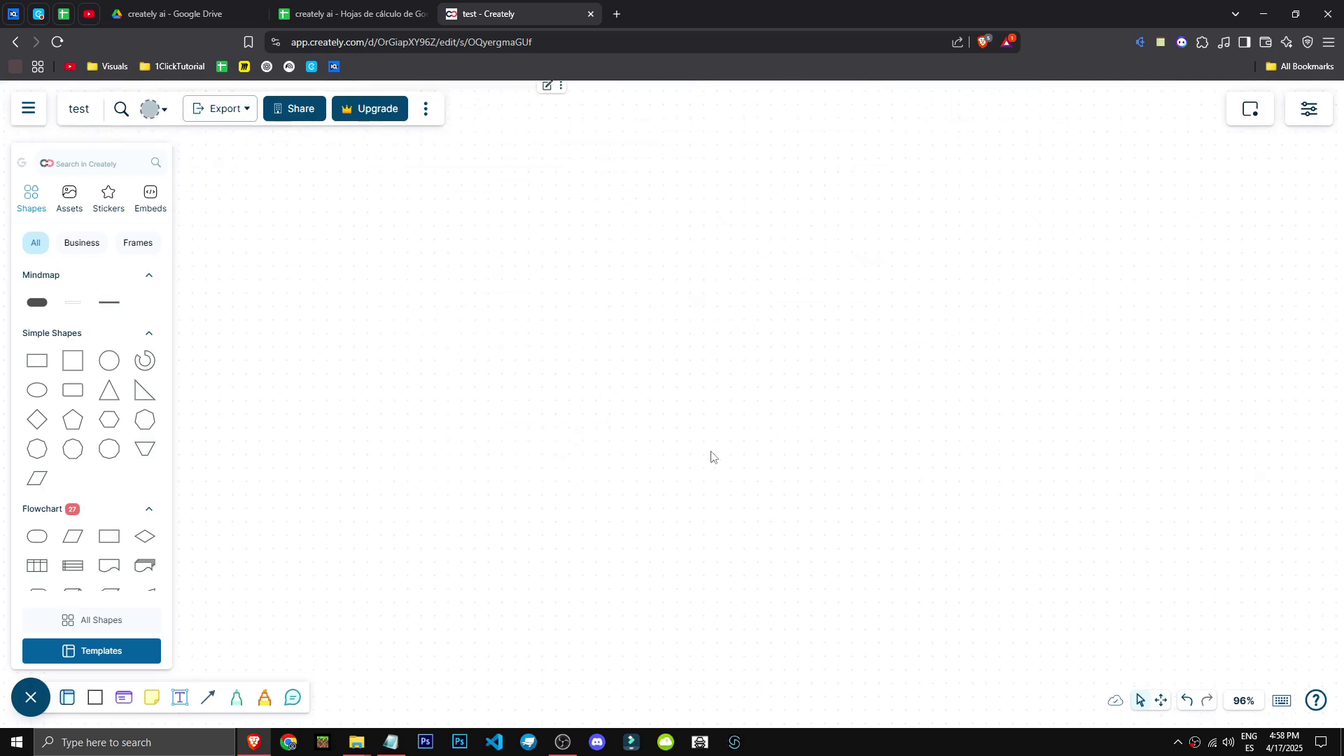
{"action": "scroll", "coordinate": [748, 245], "scroll_direction": "up", "scroll_amount": 2}
{"action": "scroll", "coordinate": [731, 267], "scroll_direction": "down", "scroll_amount": 6}
{"action": "left_click_drag", "start_coordinate": [777, 350], "coordinate": [618, 246]}
{"action": "key", "text": "Delete"}
{"action": "left_click", "coordinate": [459, 473]}
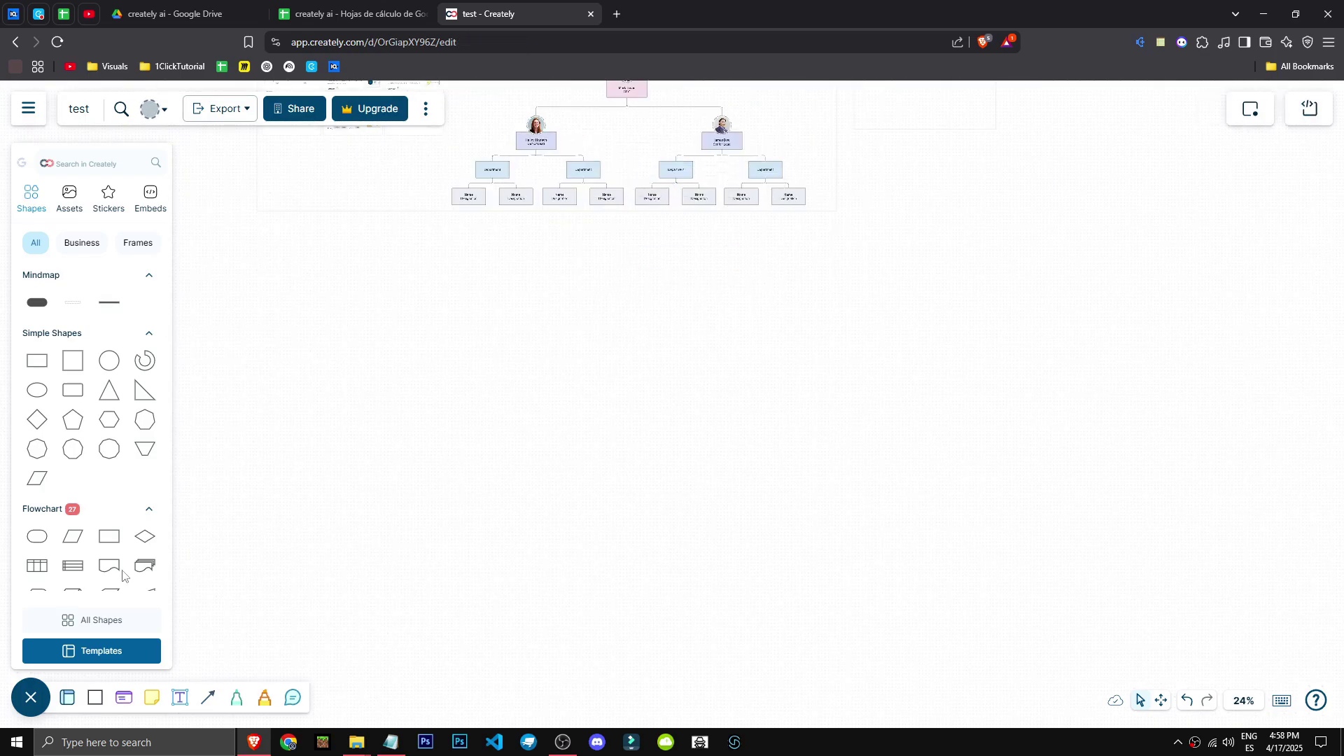
Try the freehand pen and the highlighter on the empty canvas below the org chart
{"action": "left_click", "coordinate": [239, 702]}
{"action": "left_click_drag", "start_coordinate": [393, 309], "coordinate": [488, 345]}
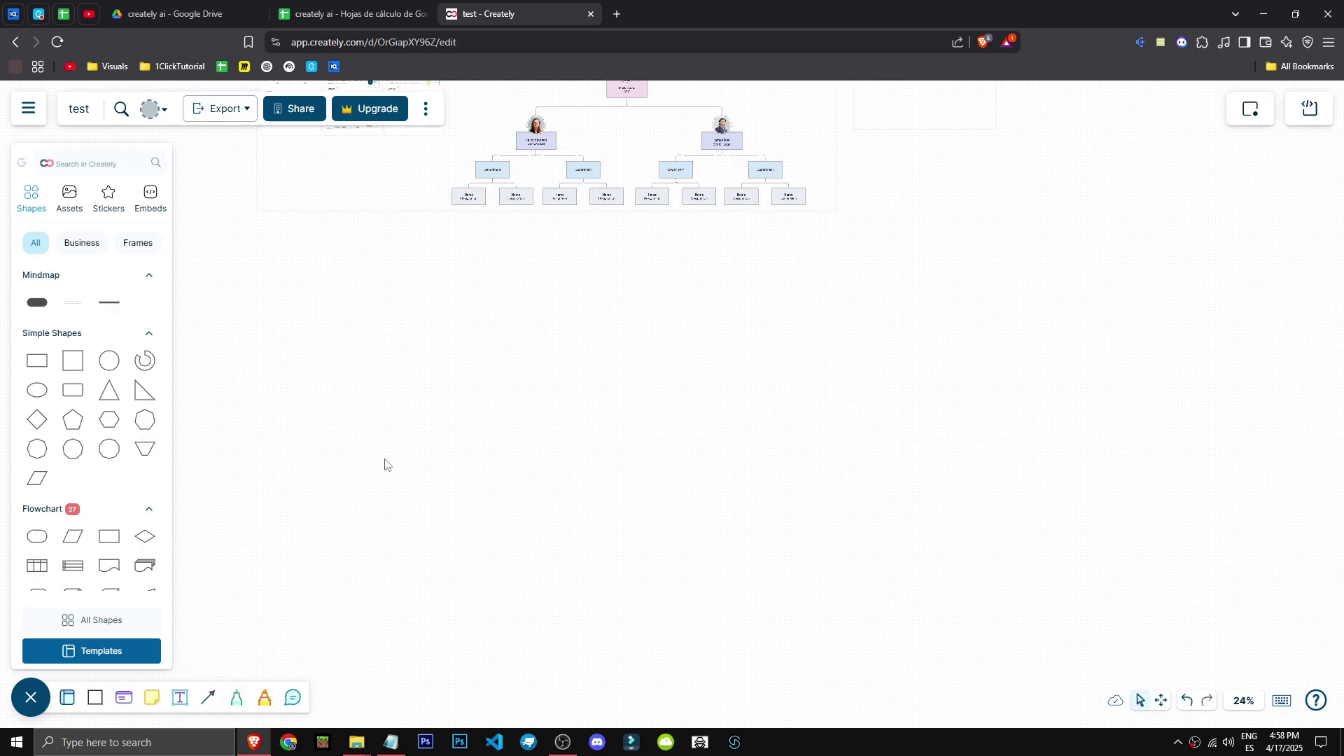
{"action": "left_click", "coordinate": [238, 698]}
{"action": "left_click", "coordinate": [260, 700]}
{"action": "scroll", "coordinate": [382, 483], "scroll_direction": "down", "scroll_amount": 2}
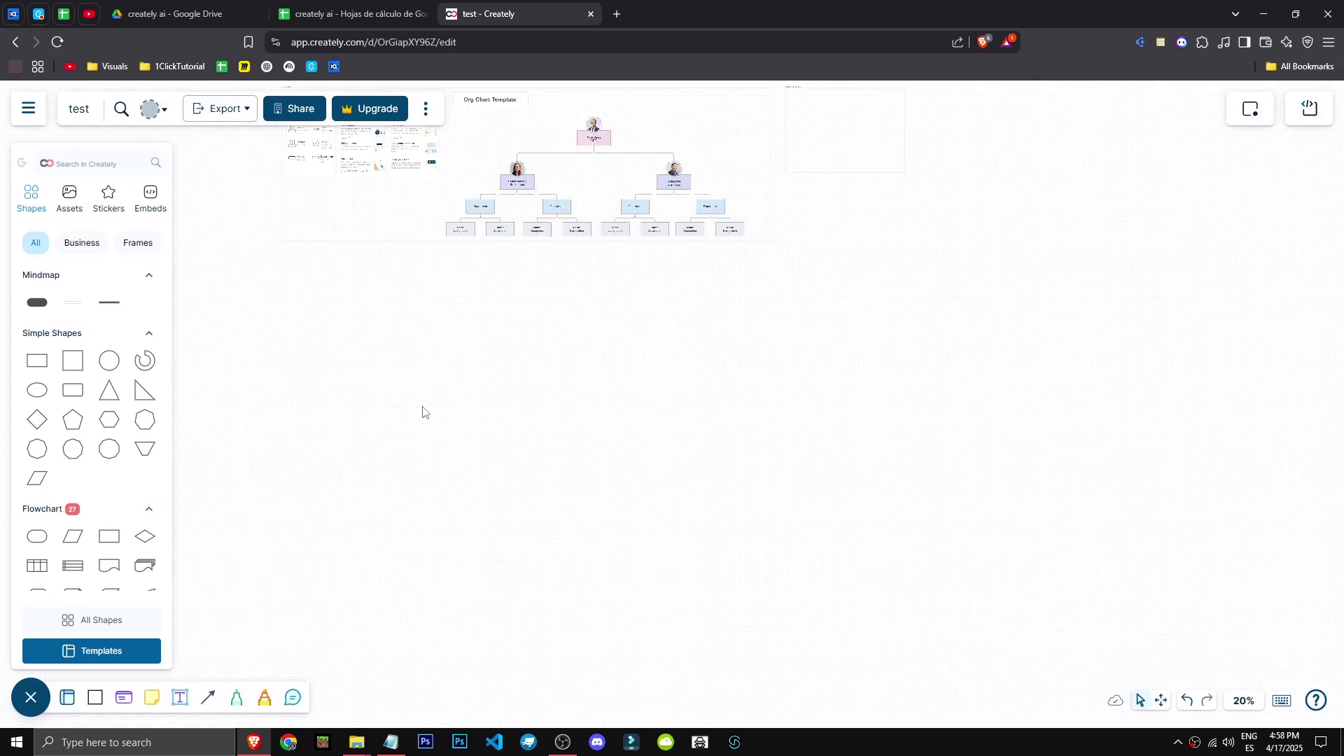
{"action": "scroll", "coordinate": [559, 208], "scroll_direction": "up", "scroll_amount": 7}
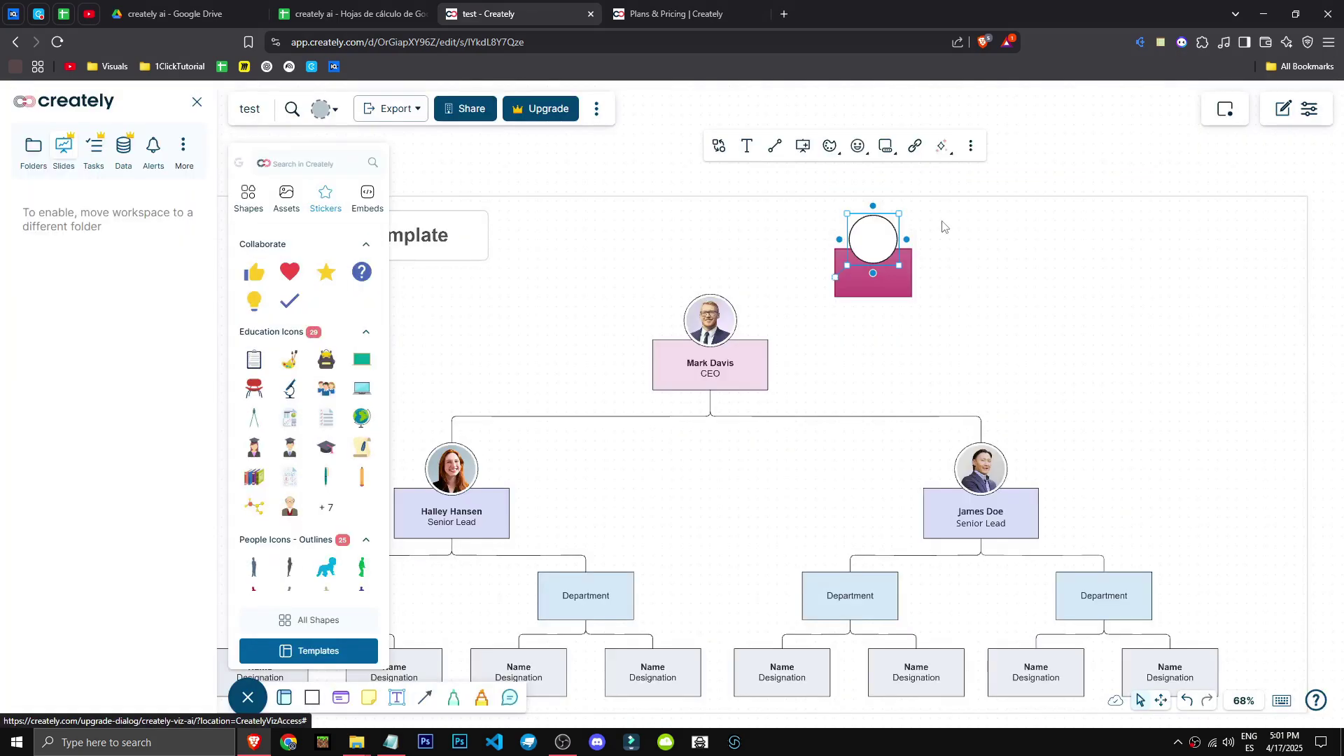
Try to generate 5 similar items with AI from the Org Chart Template title
{"action": "left_click", "coordinate": [942, 221]}
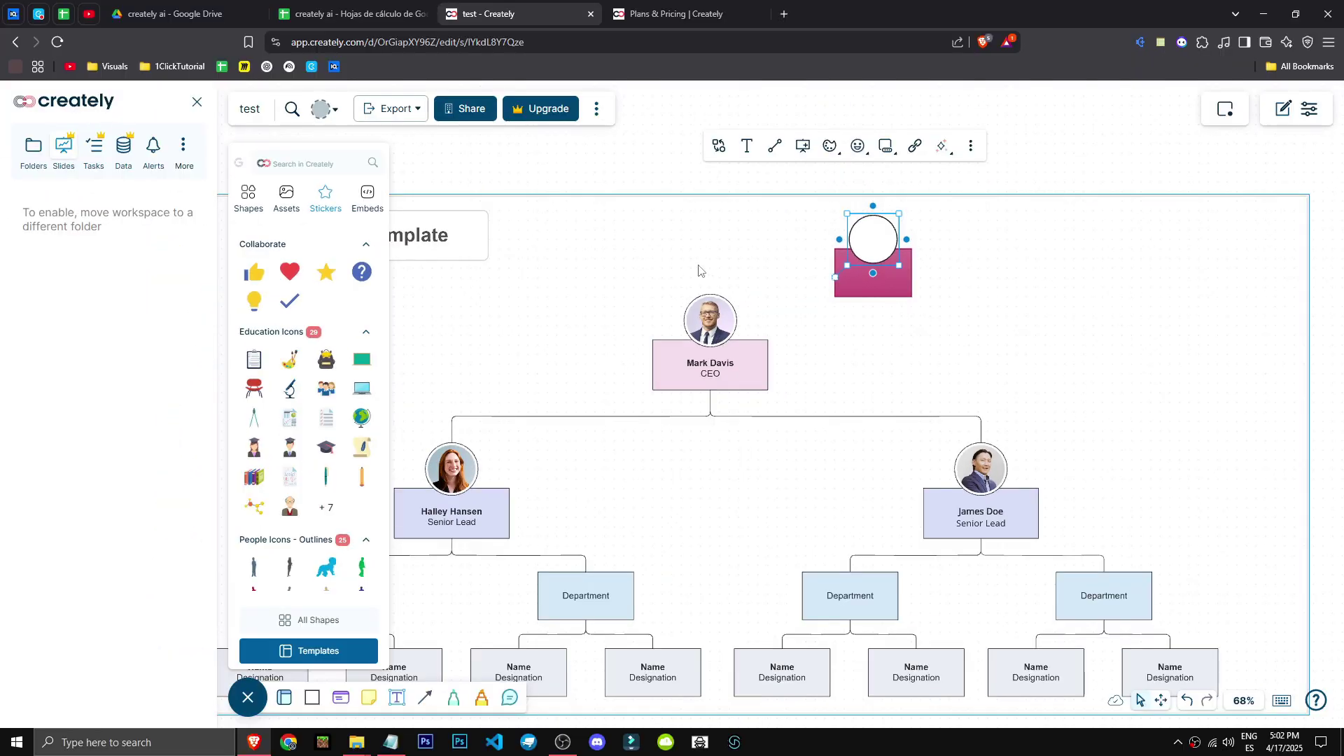
{"action": "left_click", "coordinate": [618, 163]}
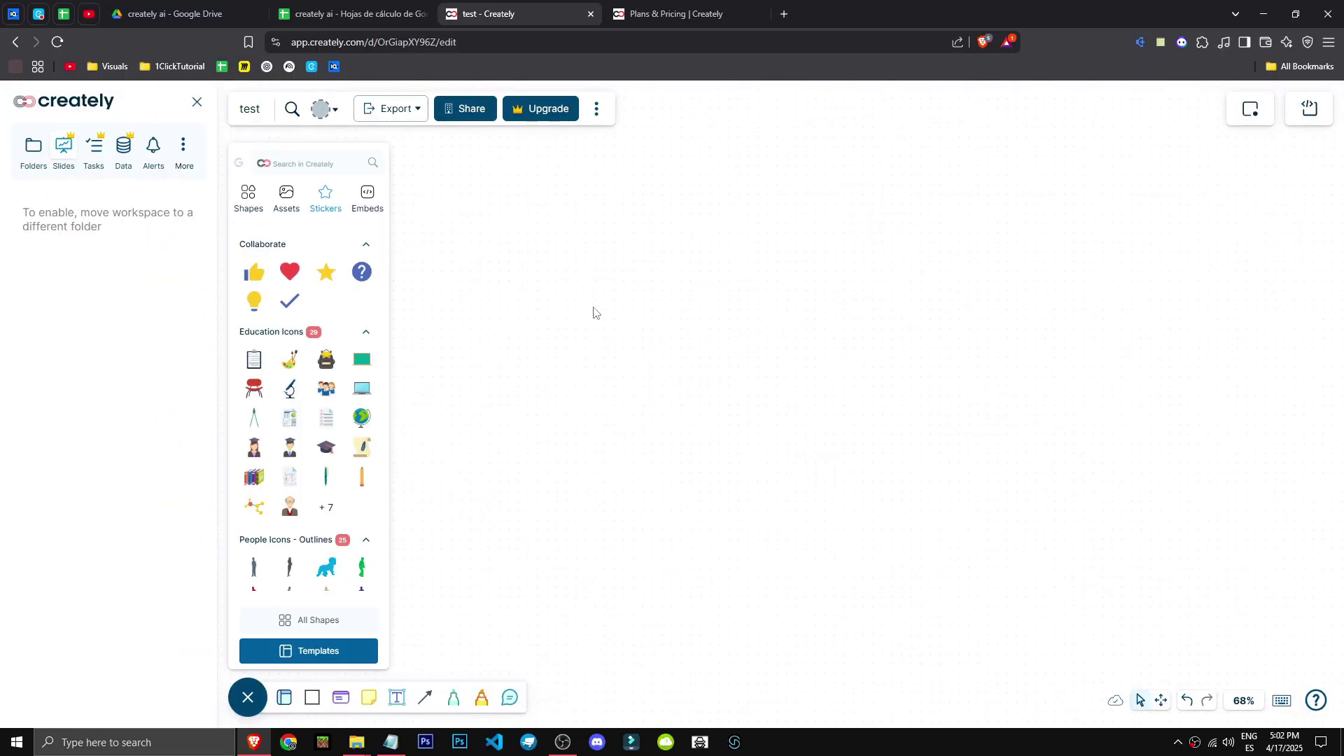
{"action": "scroll", "coordinate": [701, 409], "scroll_direction": "down", "scroll_amount": 2}
{"action": "scroll", "coordinate": [699, 357], "scroll_direction": "down", "scroll_amount": 5}
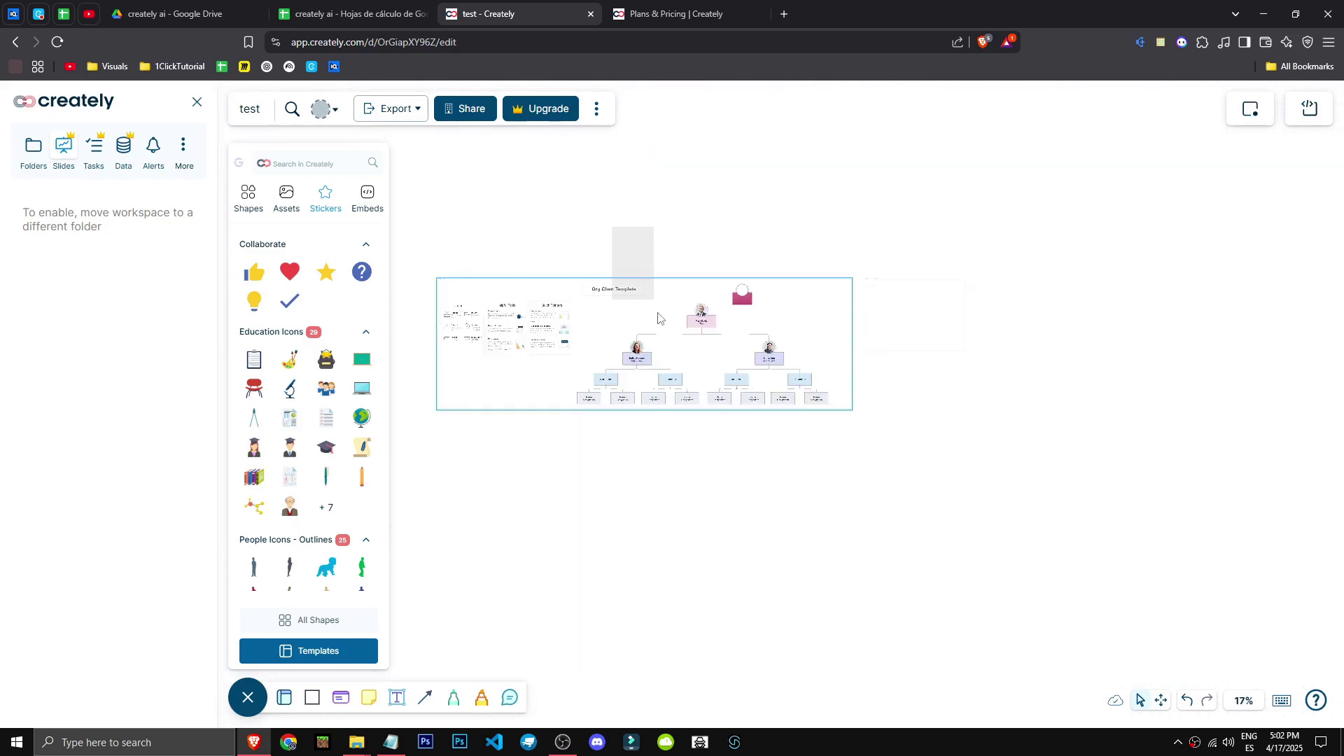
{"action": "left_click", "coordinate": [593, 286]}
{"action": "scroll", "coordinate": [609, 297], "scroll_direction": "up", "scroll_amount": 4}
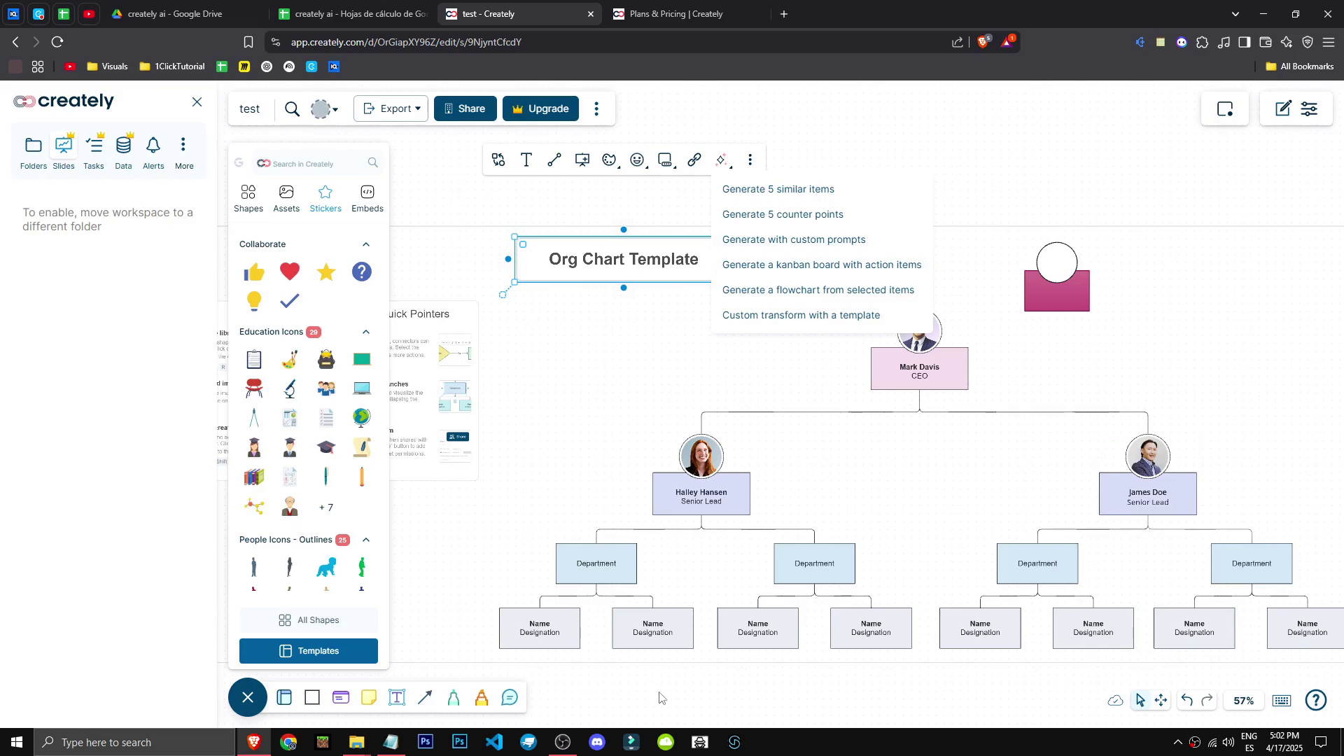
{"action": "left_click", "coordinate": [838, 198]}
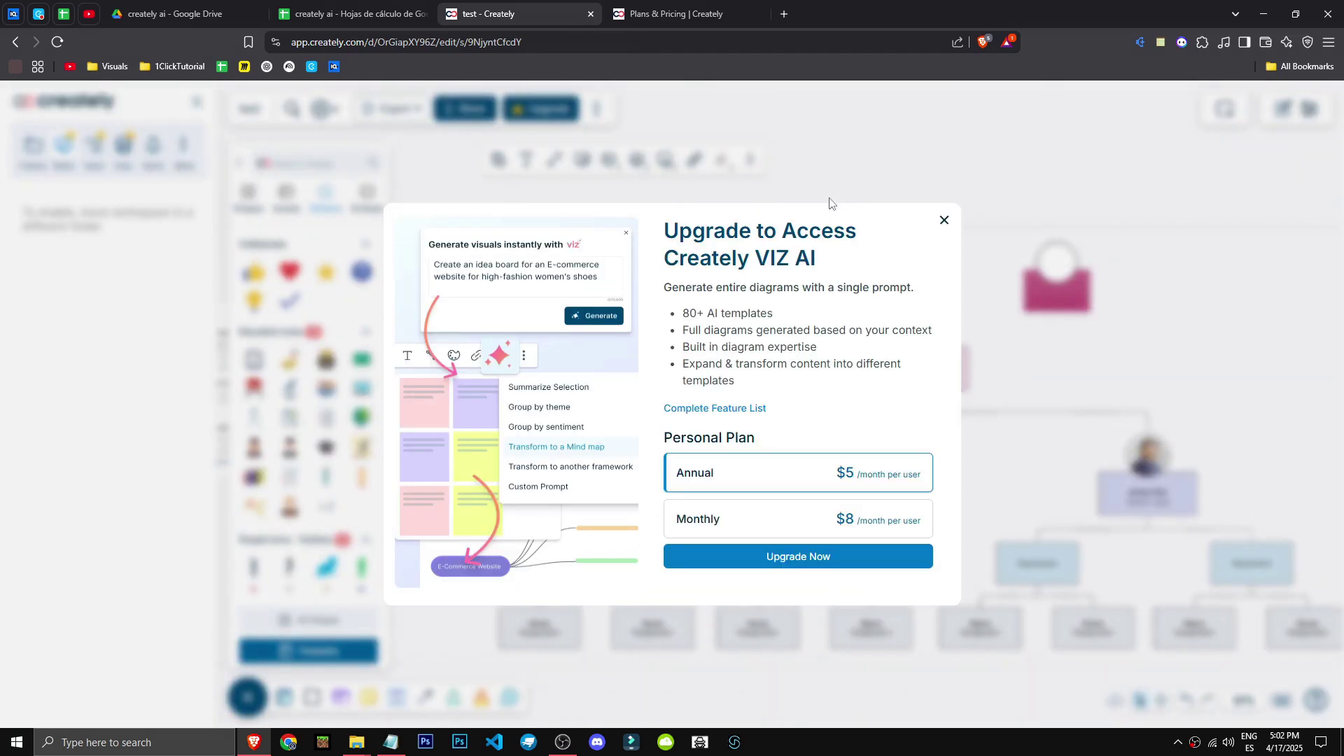